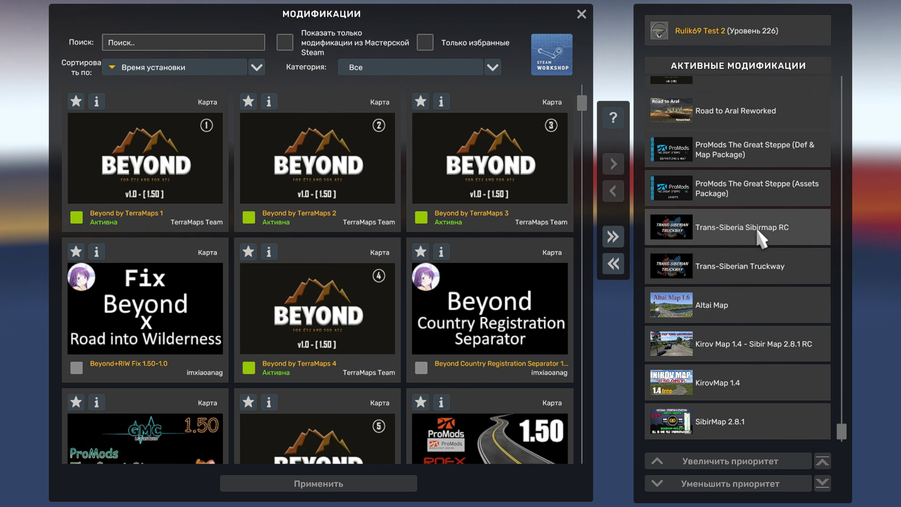
# - Review the load order of the active modifications from SibirMap 2.8.1 up through the map, sound and graphics mods
pyautogui.scroll(5, 844, 349)
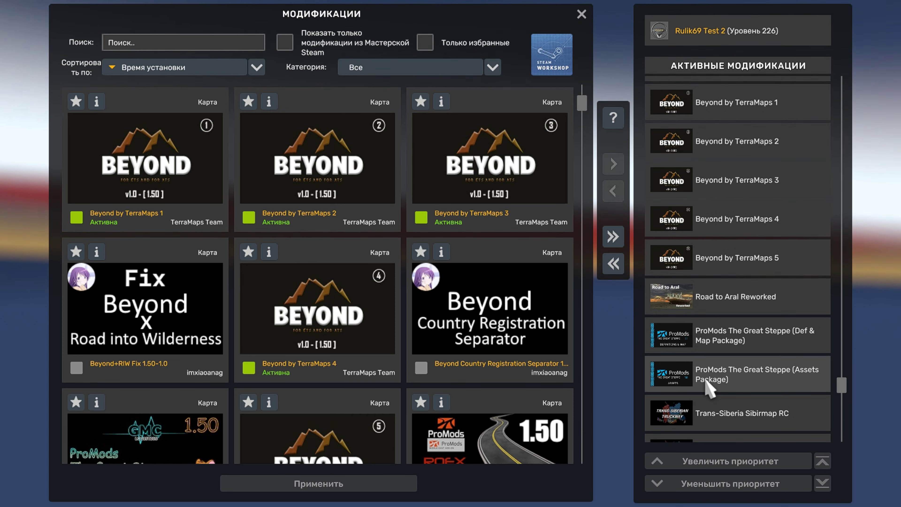
pyautogui.click(707, 384)
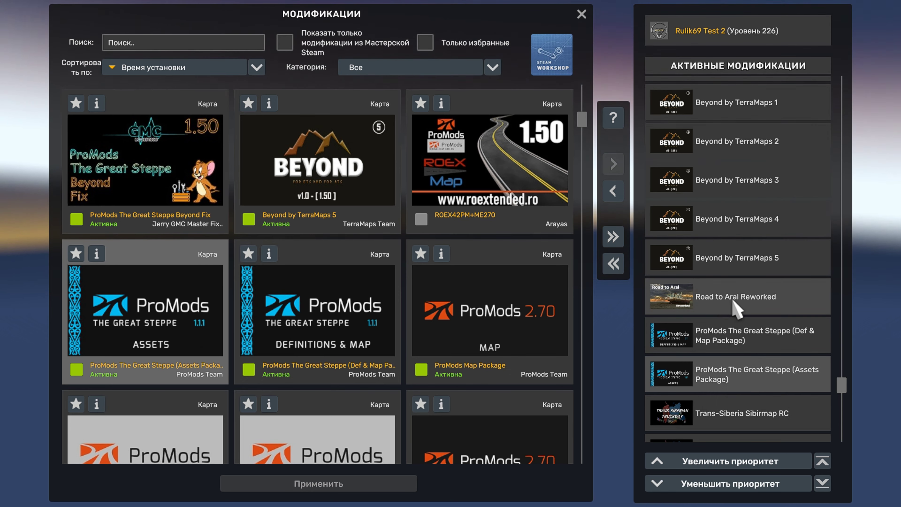
pyautogui.scroll(2, 842, 356)
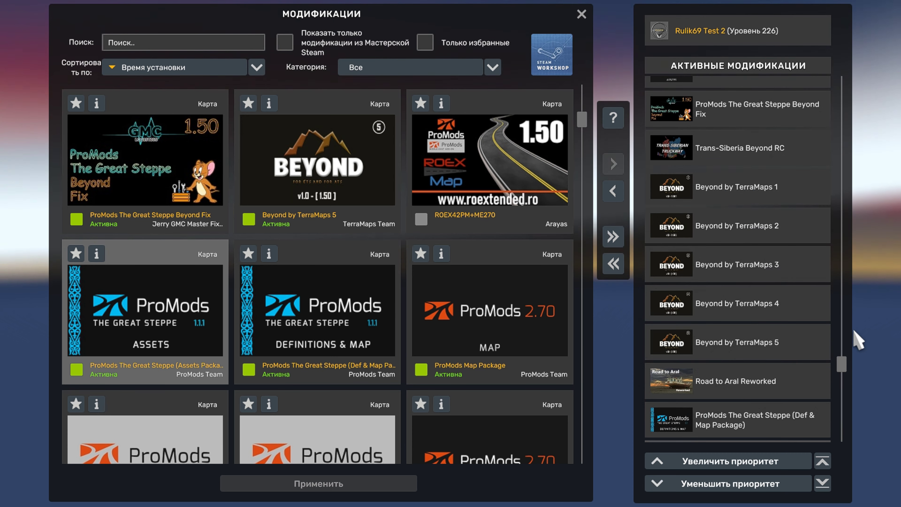
pyautogui.scroll(3, 841, 338)
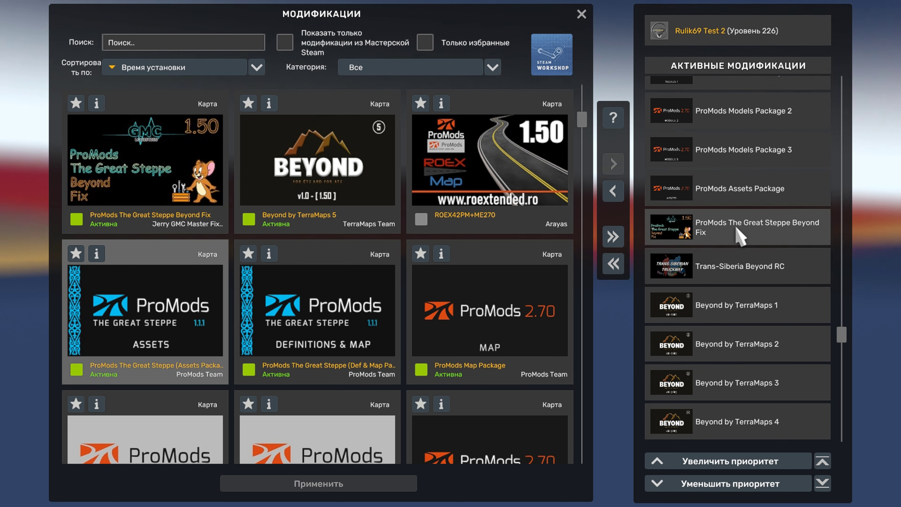
pyautogui.scroll(1, 839, 304)
pyautogui.scroll(2, 838, 299)
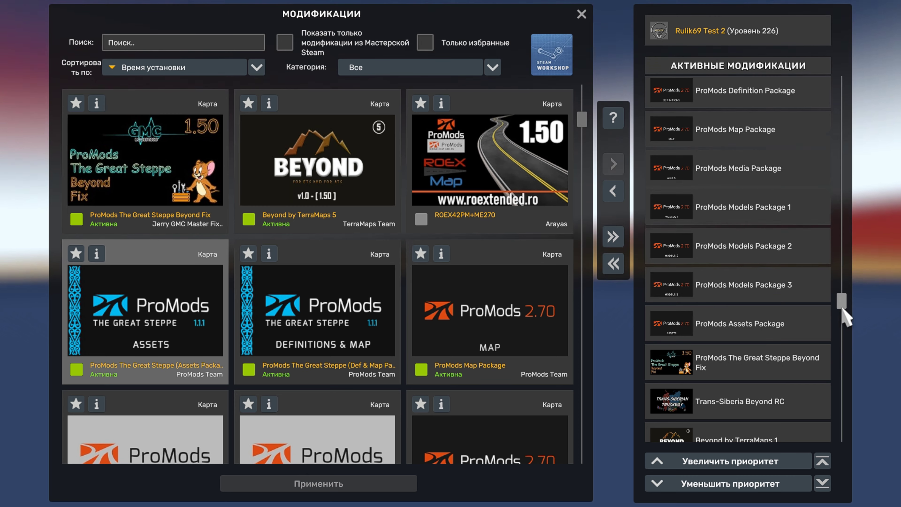
pyautogui.scroll(7, 843, 308)
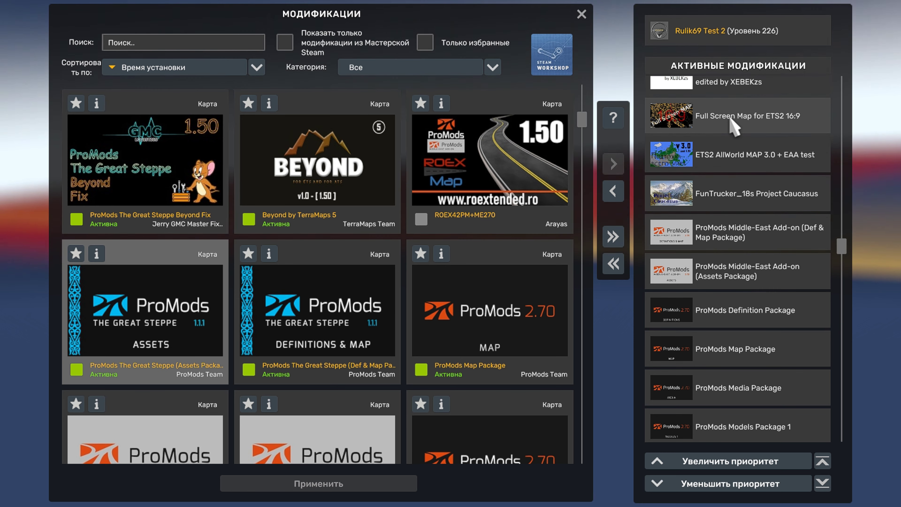
pyautogui.scroll(2, 721, 255)
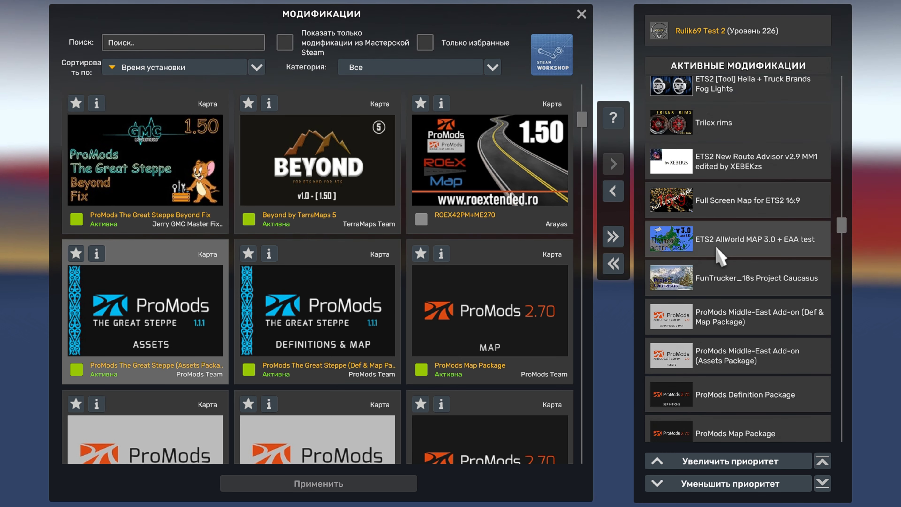
pyautogui.scroll(10, 718, 249)
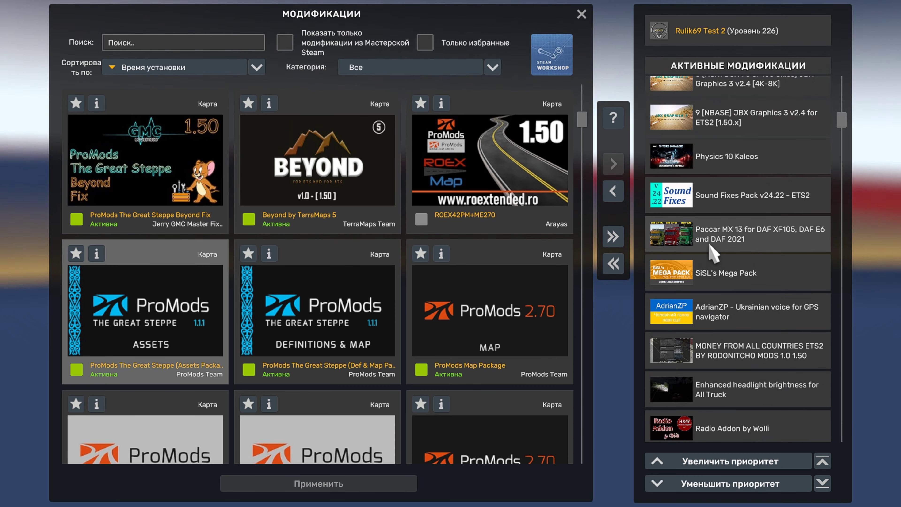
pyautogui.scroll(4, 710, 247)
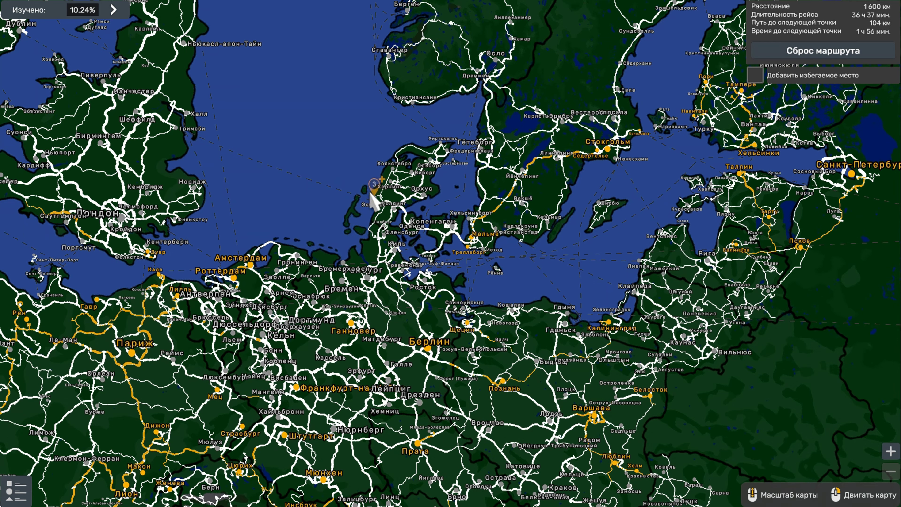
# - Examine the world map's road network across Scandinavia, from Denmark and Norway up to Murmansk
pyautogui.moveTo(376, 238); pyautogui.dragTo(346, 318)
pyautogui.moveTo(355, 217); pyautogui.dragTo(369, 320)
pyautogui.moveTo(462, 181); pyautogui.dragTo(468, 317)
pyautogui.moveTo(533, 258); pyautogui.dragTo(427, 399)
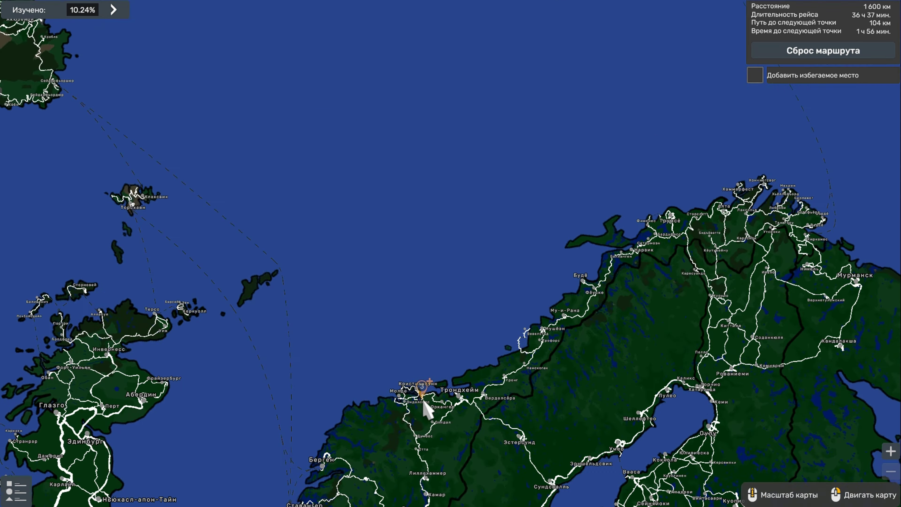
pyautogui.moveTo(358, 301); pyautogui.dragTo(452, 399)
pyautogui.moveTo(312, 261); pyautogui.dragTo(519, 411)
pyautogui.moveTo(426, 256); pyautogui.dragTo(463, 407)
pyautogui.moveTo(663, 428); pyautogui.dragTo(298, 320)
pyautogui.moveTo(624, 376); pyautogui.dragTo(329, 380)
pyautogui.moveTo(488, 438); pyautogui.dragTo(458, 223)
pyautogui.moveTo(468, 428); pyautogui.dragTo(503, 258)
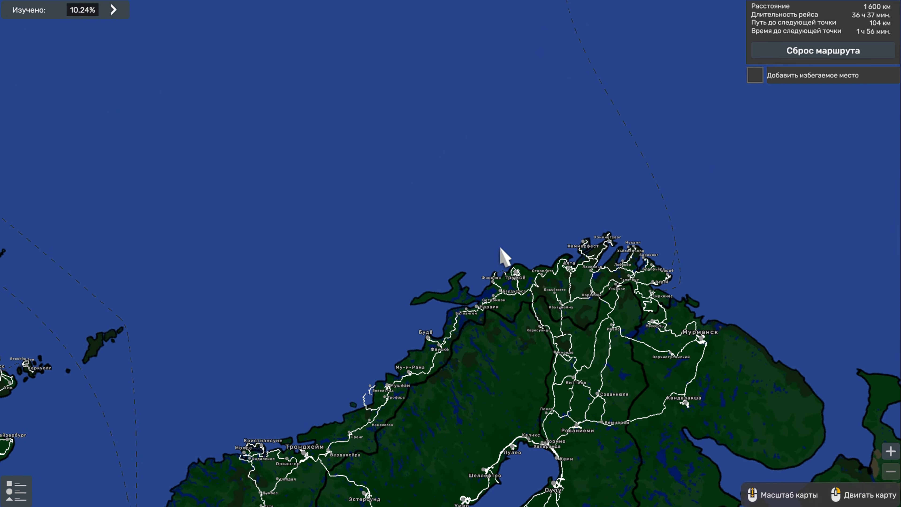
pyautogui.moveTo(474, 444); pyautogui.dragTo(470, 382)
pyautogui.moveTo(446, 448); pyautogui.dragTo(539, 282)
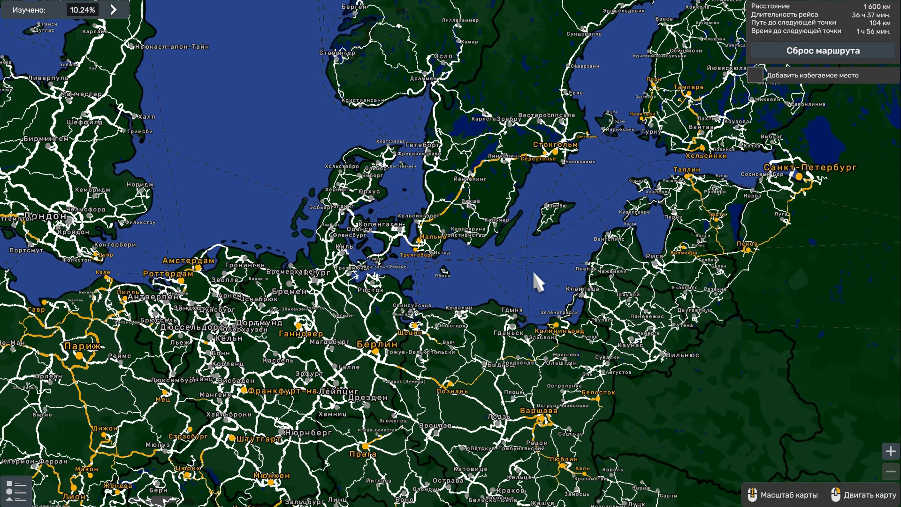
# - Inspect the road coverage of western and southern Europe from Spain through Italy to the Balkans and Ukraine's western border
pyautogui.moveTo(425, 401); pyautogui.dragTo(553, 270)
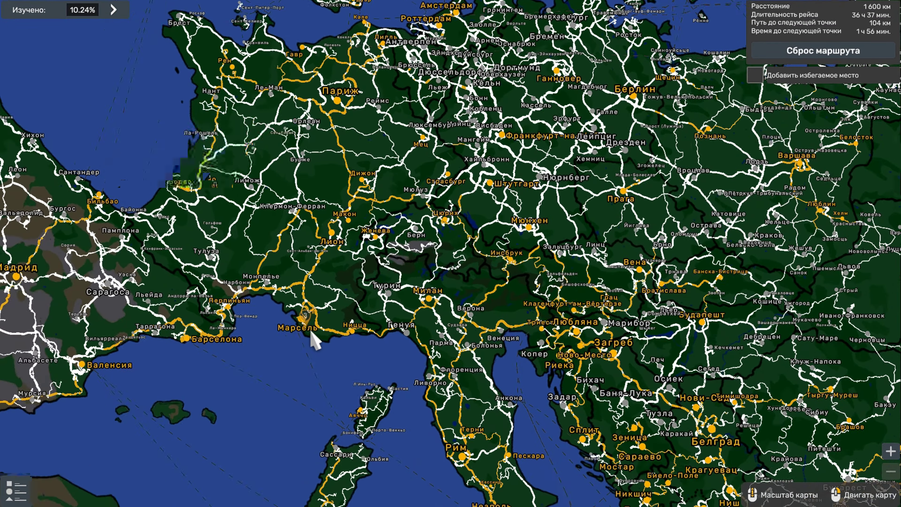
pyautogui.moveTo(199, 306); pyautogui.dragTo(424, 312)
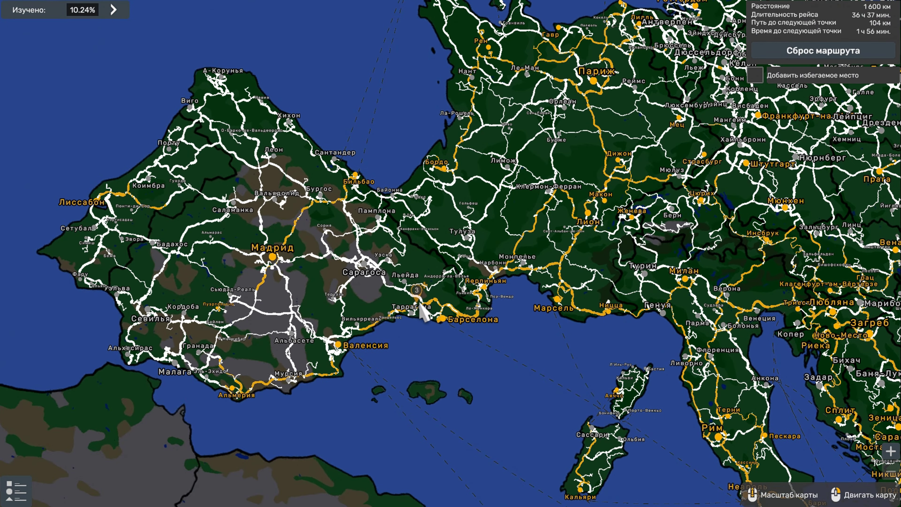
pyautogui.moveTo(655, 268); pyautogui.dragTo(429, 285)
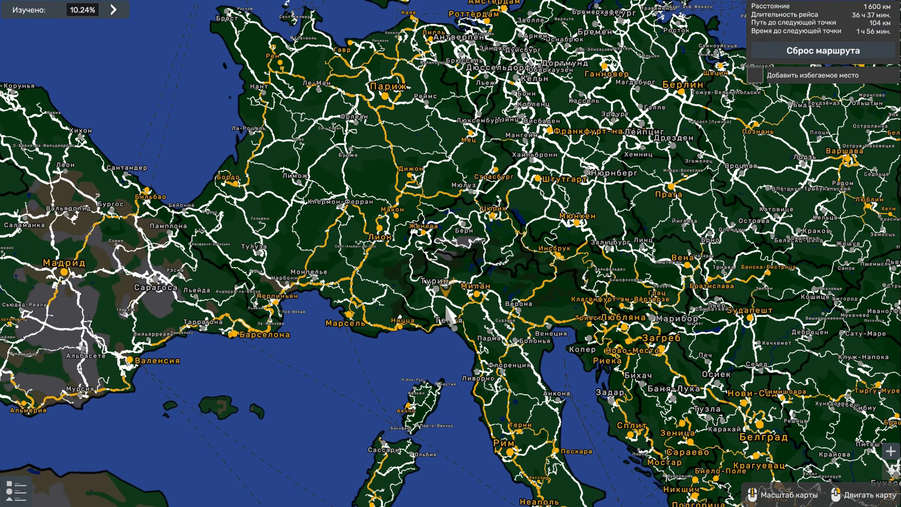
pyautogui.moveTo(694, 338); pyautogui.dragTo(441, 207)
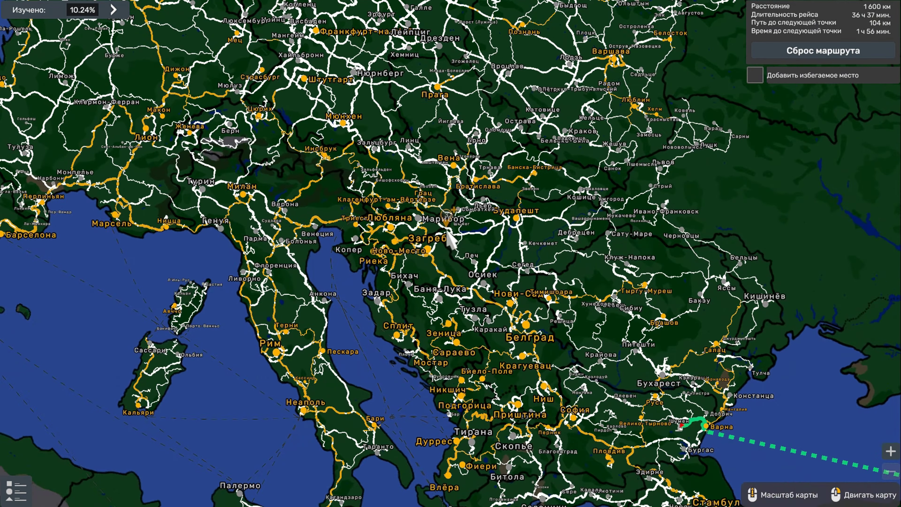
pyautogui.moveTo(569, 275); pyautogui.dragTo(481, 413)
pyautogui.moveTo(535, 353); pyautogui.dragTo(517, 392)
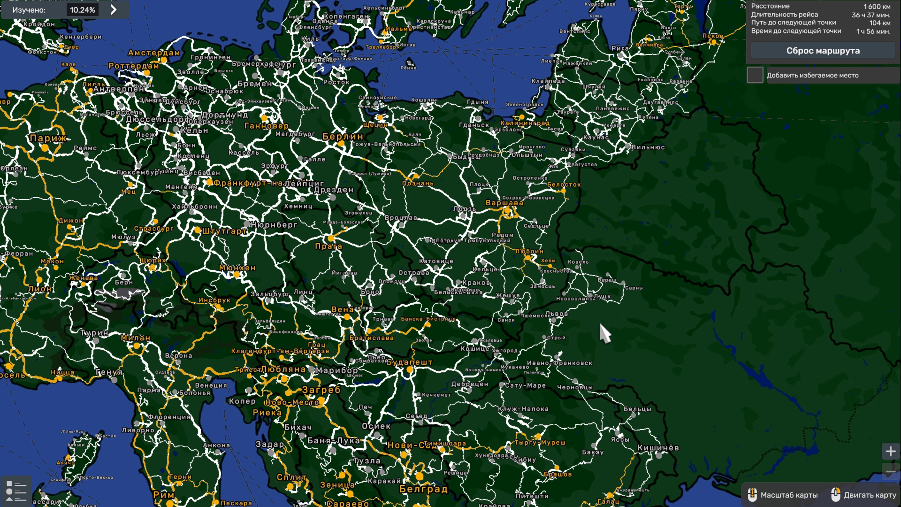
# - Inspect the roads around Lutsk in western Ukraine and the planned route through Georgia up close
pyautogui.scroll(4, 587, 291)
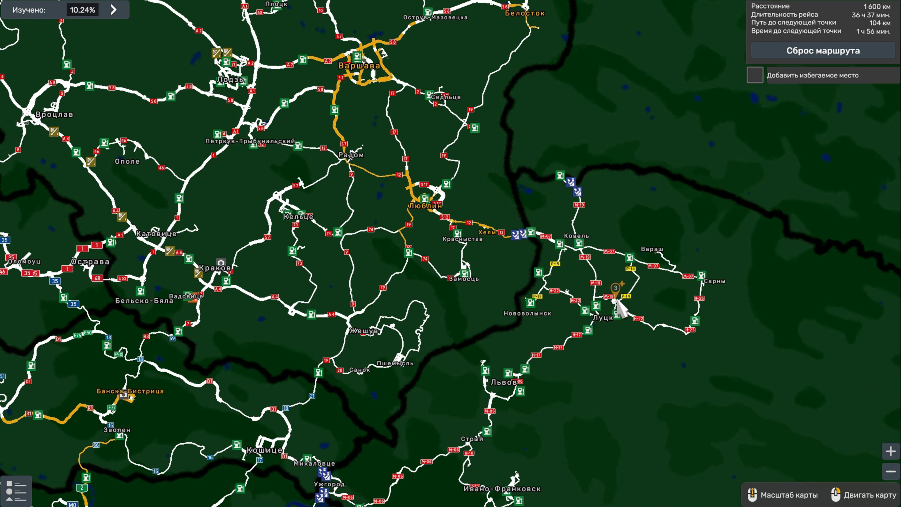
pyautogui.scroll(-4, 625, 302)
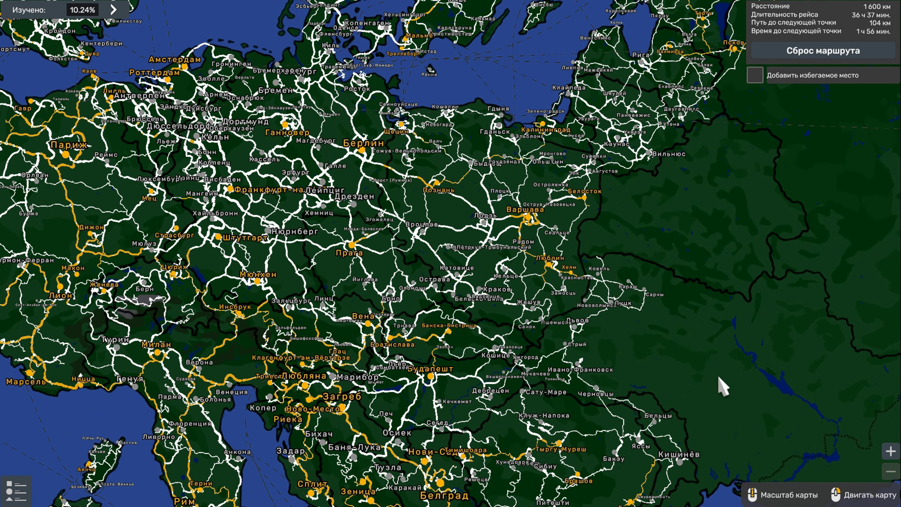
pyautogui.moveTo(705, 376); pyautogui.dragTo(588, 242)
pyautogui.moveTo(729, 350); pyautogui.dragTo(533, 167)
pyautogui.scroll(5, 555, 289)
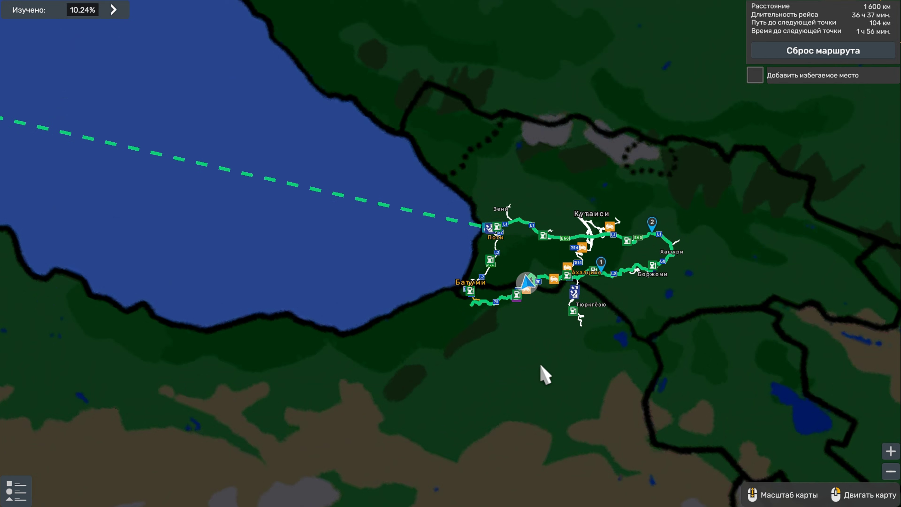
pyautogui.scroll(-5, 545, 375)
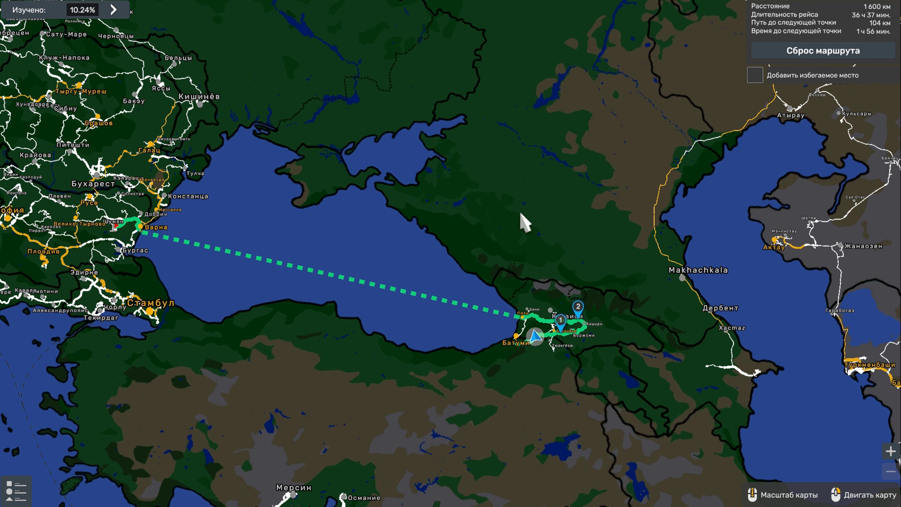
pyautogui.moveTo(279, 64); pyautogui.dragTo(314, 168)
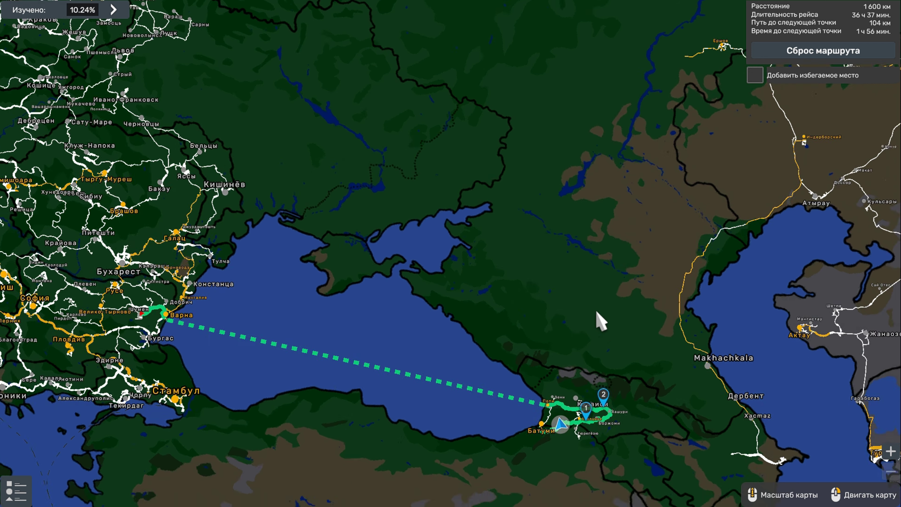
# - Examine the map from the Black Sea through Cyprus and the Middle East down to Port Sudan
pyautogui.moveTo(598, 318); pyautogui.dragTo(460, 278)
pyautogui.moveTo(326, 358); pyautogui.dragTo(396, 245)
pyautogui.moveTo(216, 254); pyautogui.dragTo(406, 160)
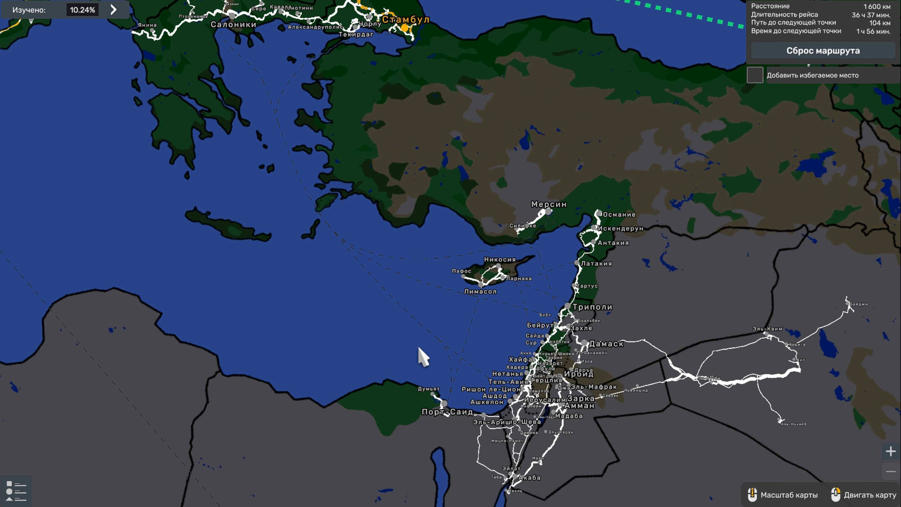
pyautogui.moveTo(473, 342); pyautogui.dragTo(426, 177)
pyautogui.moveTo(363, 365)
pyautogui.mouseDown()
pyautogui.moveTo(352, 302)
pyautogui.moveTo(300, 176)
pyautogui.mouseUp()
pyautogui.moveTo(336, 324); pyautogui.dragTo(354, 155)
pyautogui.moveTo(344, 304); pyautogui.dragTo(353, 227)
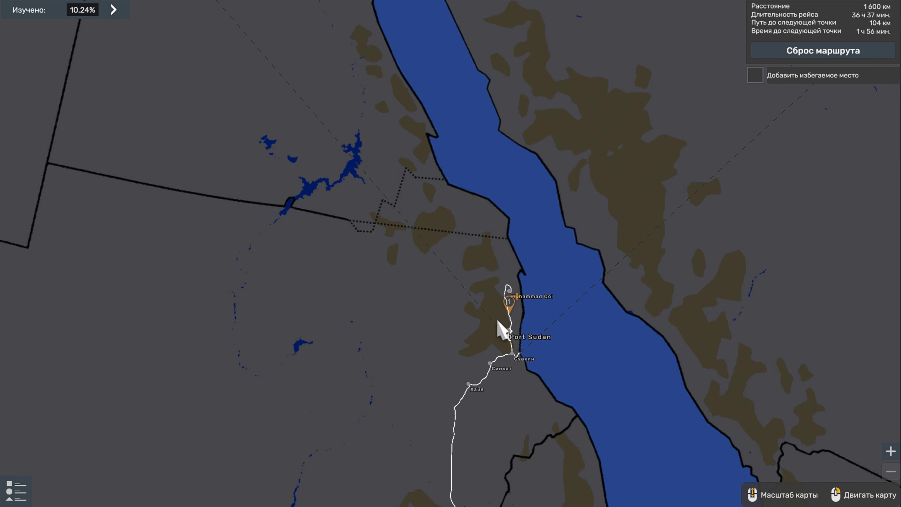
# - Compare the Red Sea area between Aqaba and Port Sudan for road connections
pyautogui.press('Up')
pyautogui.press('Up')
pyautogui.press('Up')
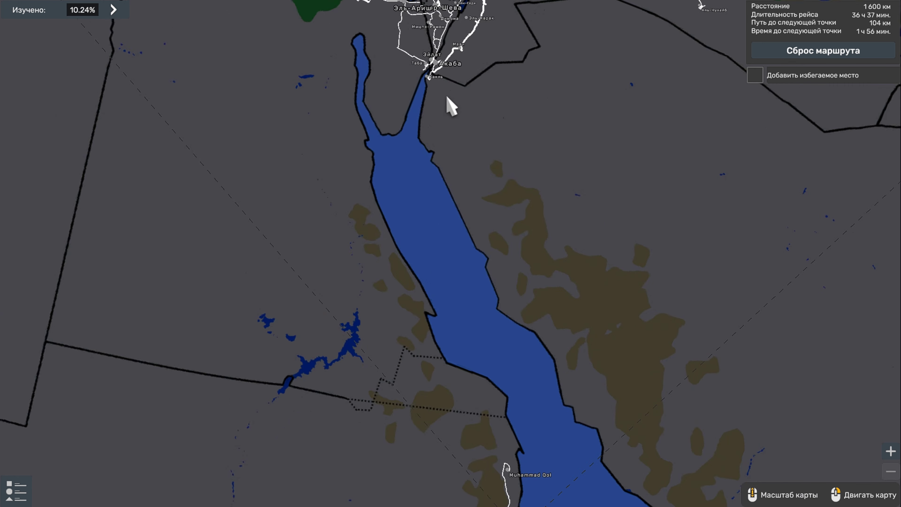
pyautogui.press('Down')
pyautogui.press('Down')
pyautogui.press('Up')
pyautogui.press('Up')
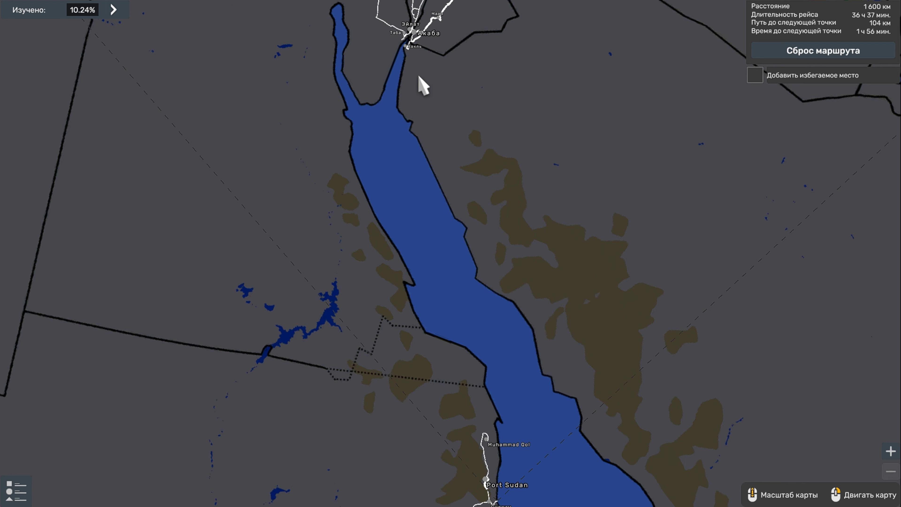
pyautogui.moveTo(559, 359); pyautogui.dragTo(491, 211)
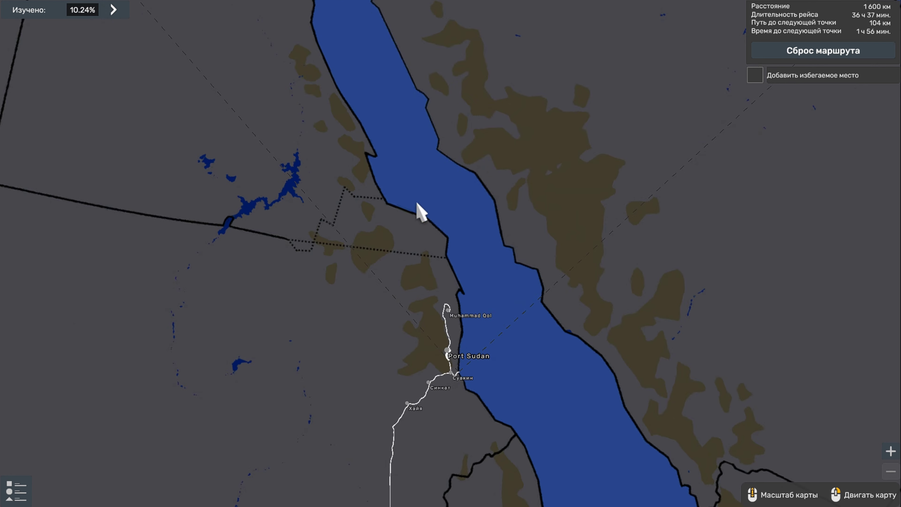
pyautogui.moveTo(408, 151); pyautogui.dragTo(390, 284)
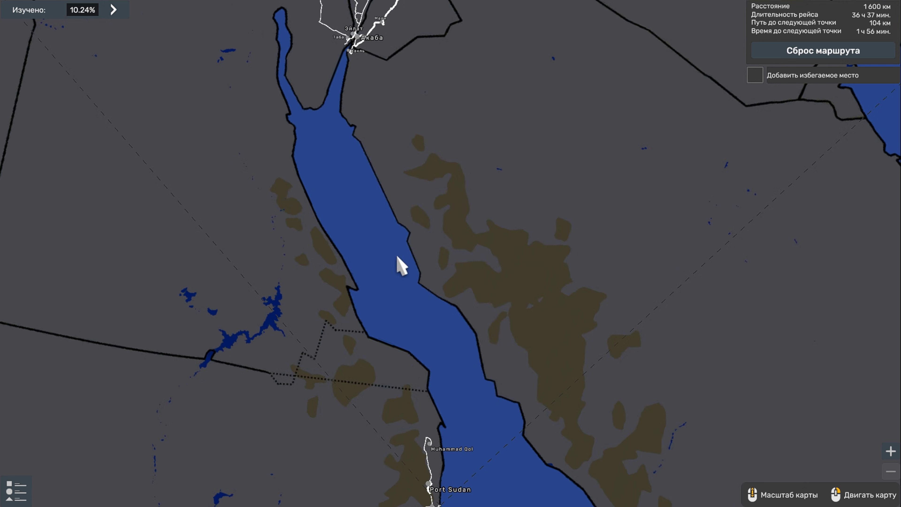
# - Follow the African road from Port Sudan through Kassala and El Fasher westward to Abéché
pyautogui.moveTo(347, 385); pyautogui.dragTo(441, 140)
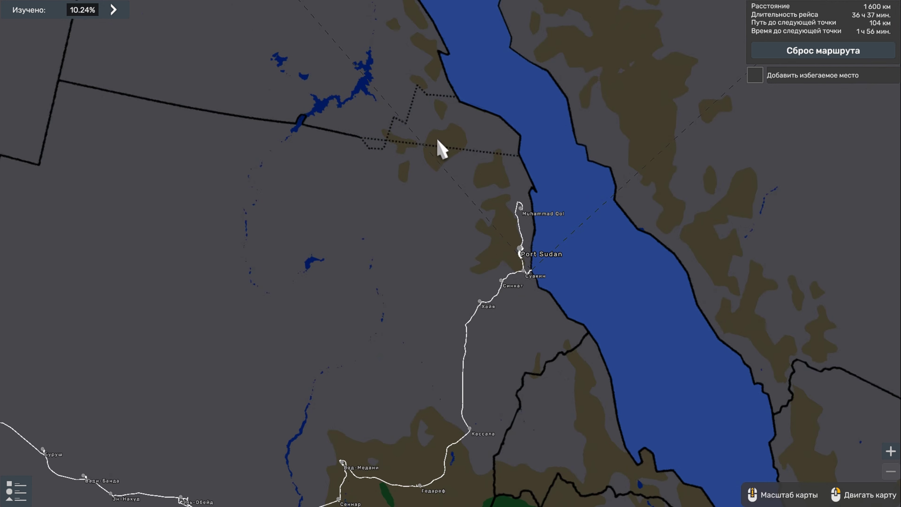
pyautogui.moveTo(364, 307); pyautogui.dragTo(435, 191)
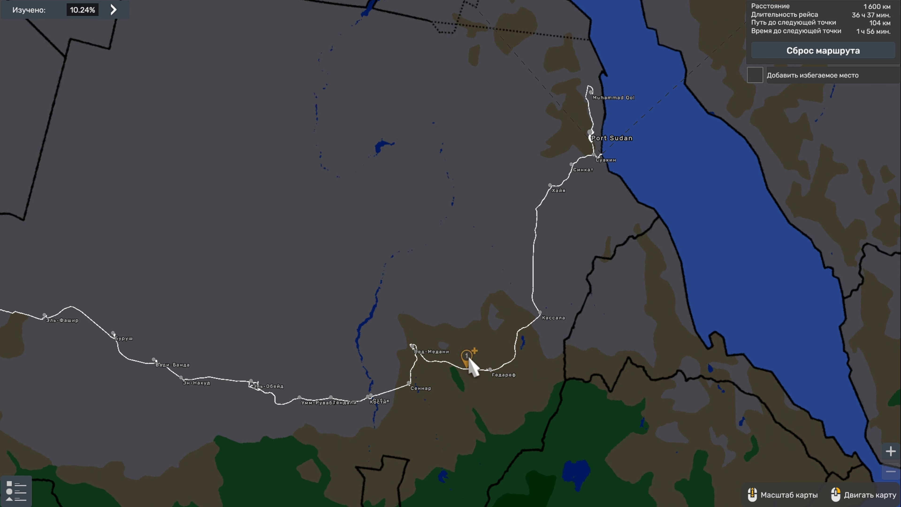
pyautogui.moveTo(320, 328); pyautogui.dragTo(479, 316)
pyautogui.moveTo(354, 282); pyautogui.dragTo(483, 313)
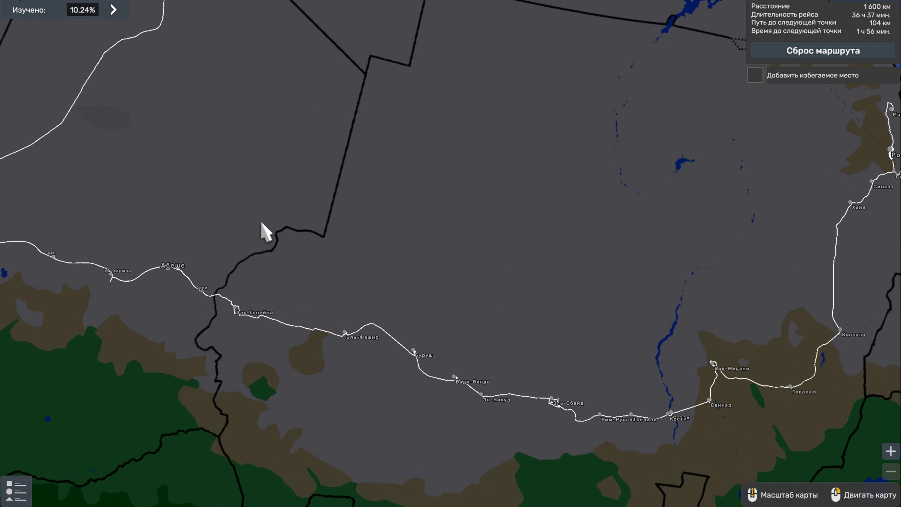
pyautogui.moveTo(318, 228); pyautogui.dragTo(323, 293)
pyautogui.moveTo(251, 271); pyautogui.dragTo(403, 280)
# - Follow the road from N'Djamena north through Faya-Largeau, Zouar and Sabha to Tripoli
pyautogui.moveTo(356, 144); pyautogui.dragTo(304, 296)
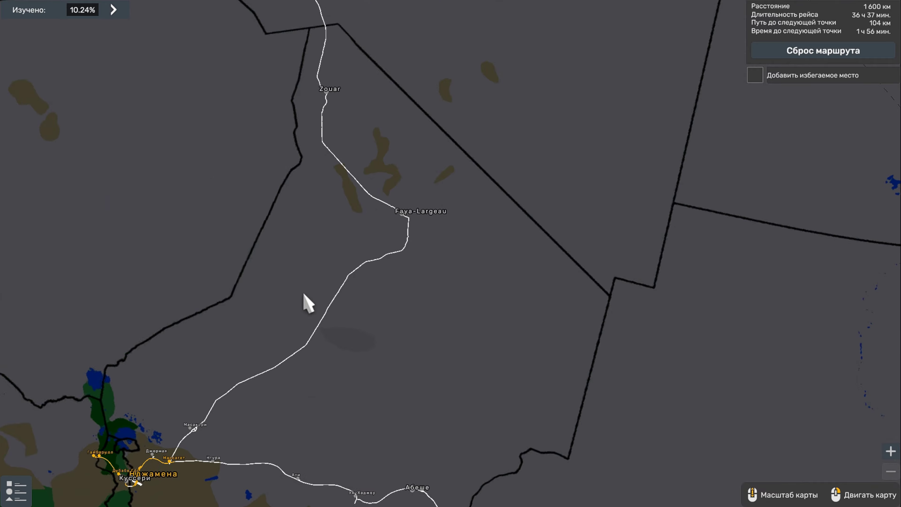
pyautogui.moveTo(328, 149); pyautogui.dragTo(298, 288)
pyautogui.moveTo(394, 188); pyautogui.dragTo(364, 223)
pyautogui.moveTo(394, 60); pyautogui.dragTo(355, 194)
pyautogui.moveTo(365, 154); pyautogui.dragTo(350, 312)
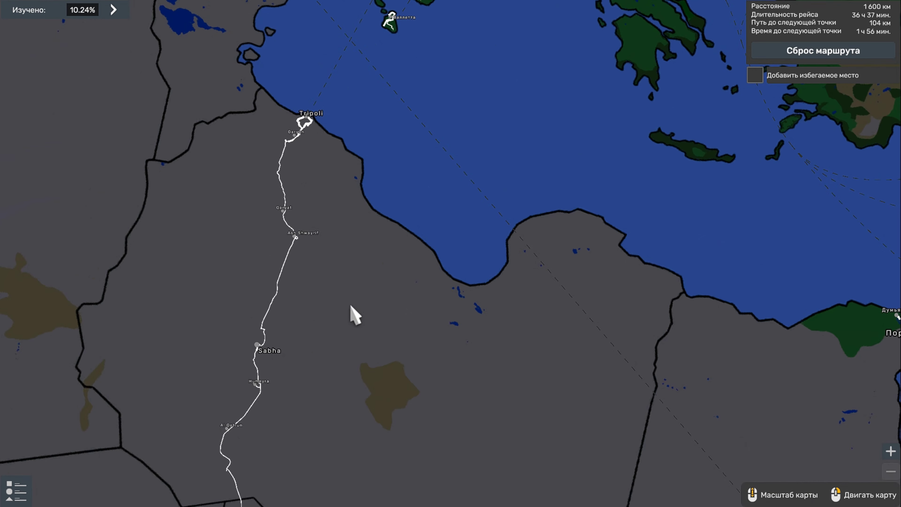
pyautogui.moveTo(372, 252); pyautogui.dragTo(362, 305)
# - Inspect the Caspian coast road between Makhachkala and Atyrau up close at the border crossing
pyautogui.moveTo(657, 278); pyautogui.dragTo(346, 312)
pyautogui.moveTo(631, 310)
pyautogui.mouseDown()
pyautogui.moveTo(497, 322)
pyautogui.moveTo(384, 305)
pyautogui.mouseUp()
pyautogui.moveTo(475, 179); pyautogui.dragTo(394, 370)
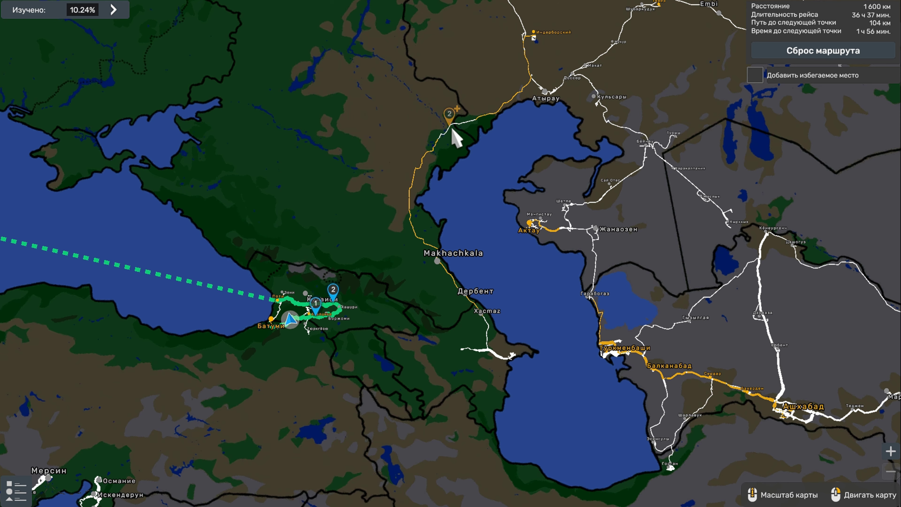
pyautogui.scroll(3, 453, 133)
pyautogui.scroll(1, 458, 206)
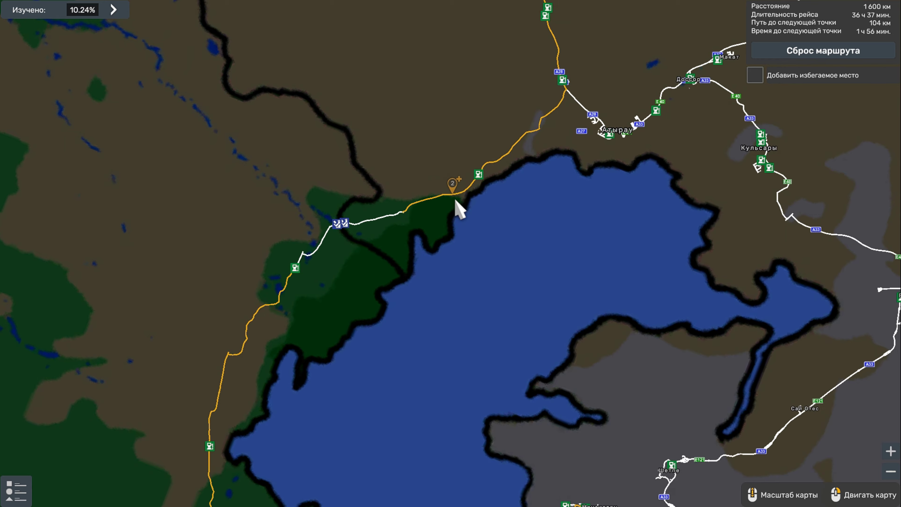
# - Follow the road north from Makhachkala through Atyrau, Aktobe, Orsk and Magnitogorsk to Chelyabinsk
pyautogui.scroll(-4, 458, 206)
pyautogui.moveTo(452, 292); pyautogui.dragTo(461, 165)
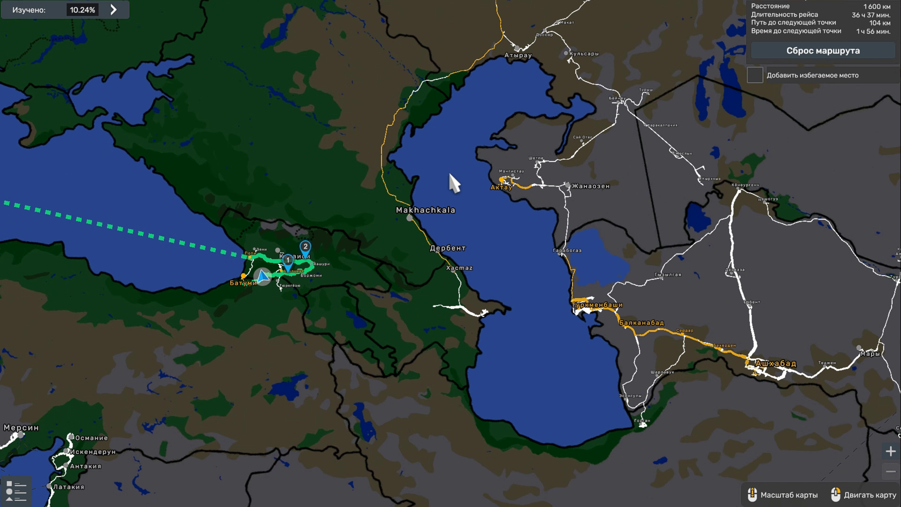
pyautogui.moveTo(436, 178); pyautogui.dragTo(447, 258)
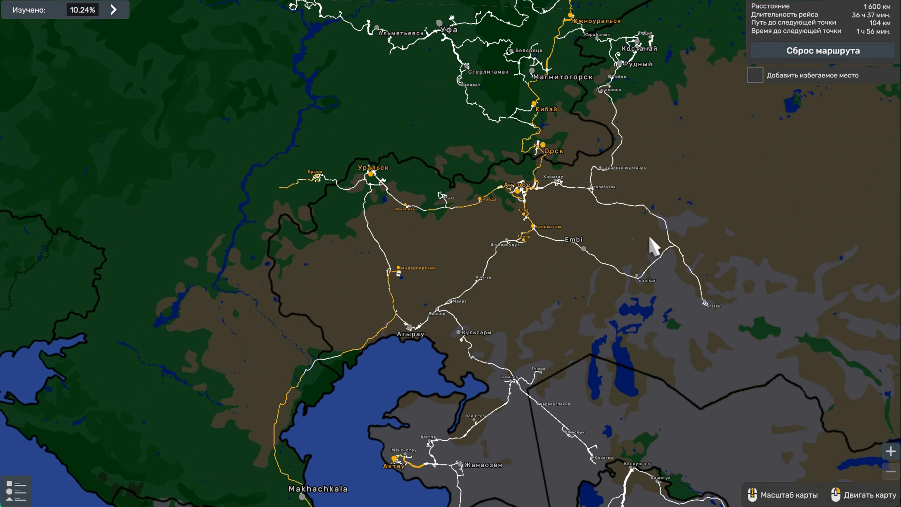
pyautogui.moveTo(534, 145); pyautogui.dragTo(530, 279)
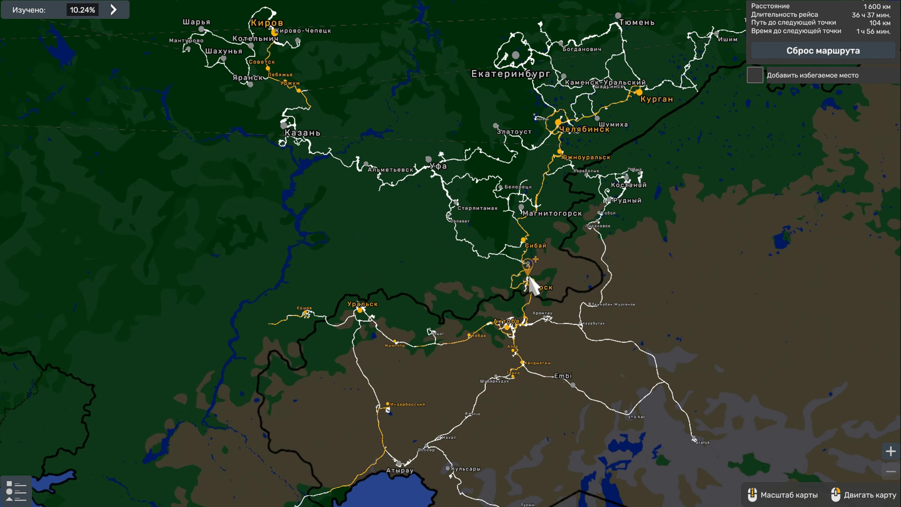
pyautogui.moveTo(527, 208); pyautogui.dragTo(520, 302)
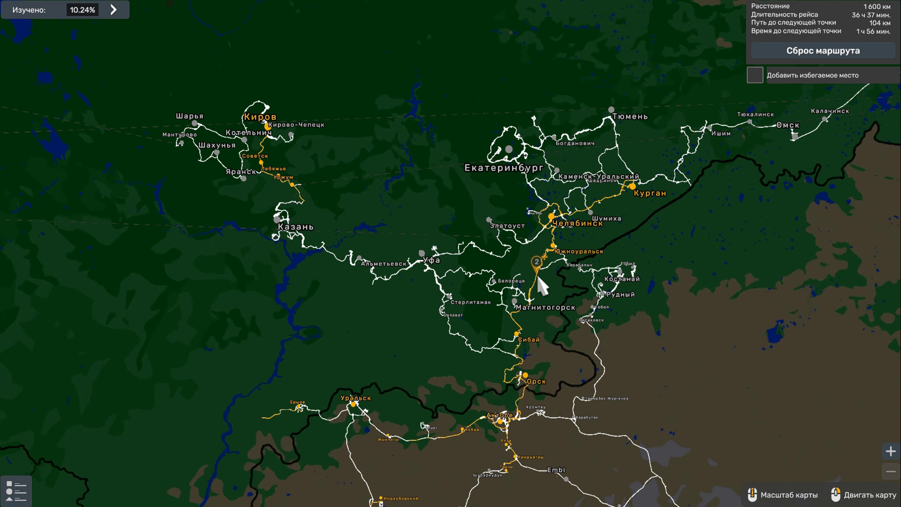
# - Trace the road from Chelyabinsk through Kurgan, Ishim and Omsk to Novosibirsk, examining the Ishim junction up close
pyautogui.moveTo(542, 221)
pyautogui.mouseDown()
pyautogui.moveTo(562, 306)
pyautogui.moveTo(298, 302)
pyautogui.mouseUp()
pyautogui.scroll(3, 412, 277)
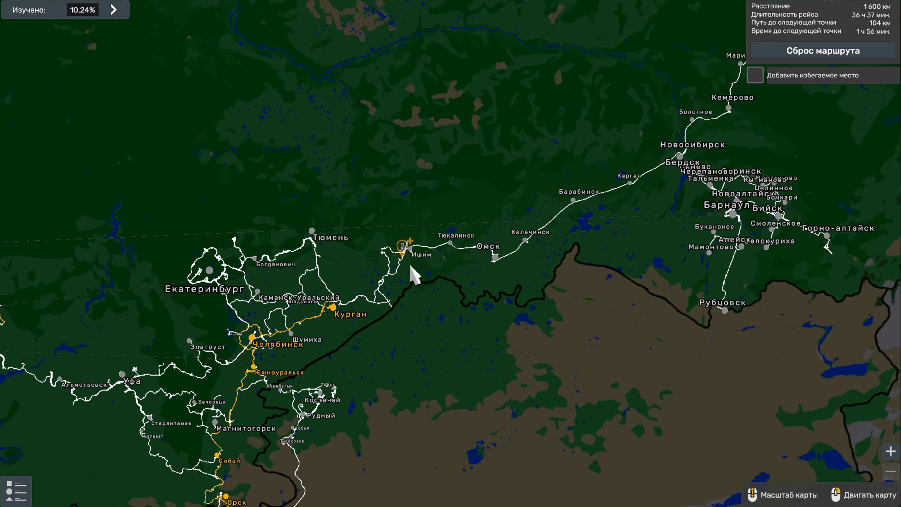
pyautogui.scroll(3, 408, 267)
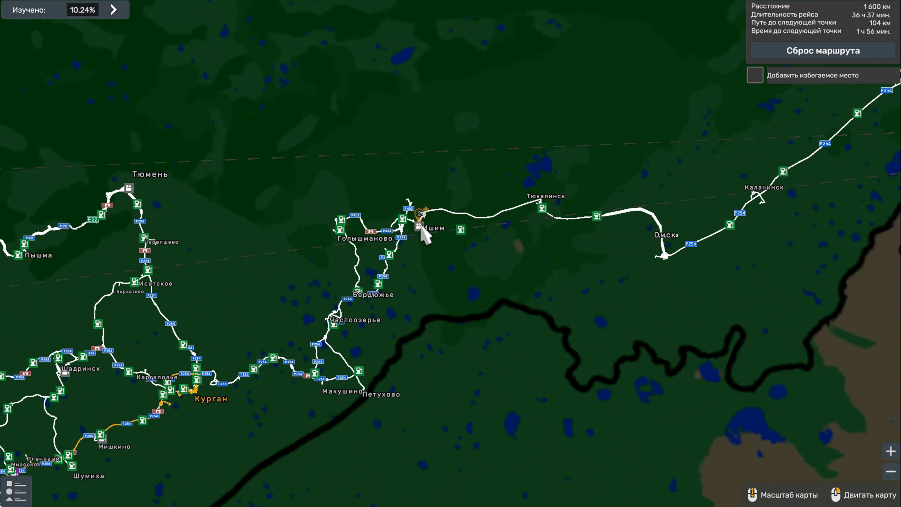
pyautogui.scroll(-5, 422, 229)
pyautogui.moveTo(513, 237); pyautogui.dragTo(323, 296)
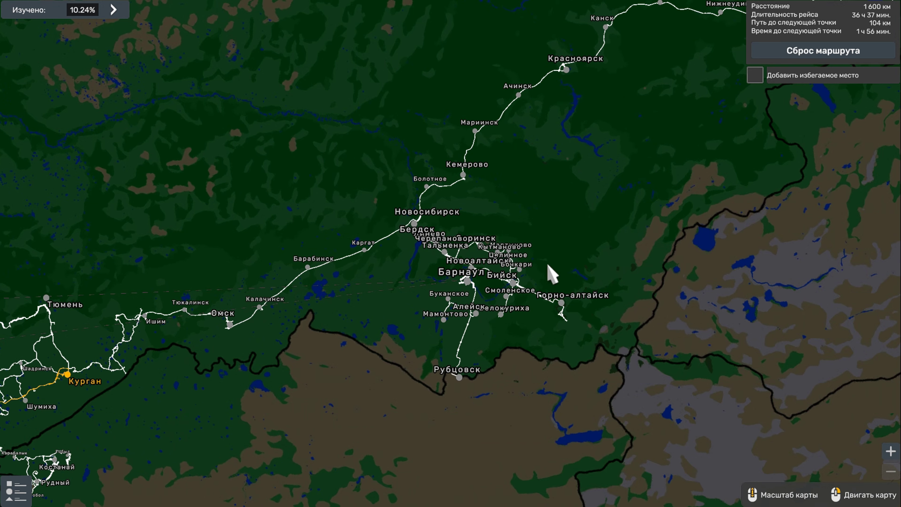
# - Follow the Siberian road from Novosibirsk through Krasnoyarsk, Irkutsk, Chita and Khabarovsk to Vladivostok
pyautogui.moveTo(547, 183); pyautogui.dragTo(473, 289)
pyautogui.moveTo(511, 215); pyautogui.dragTo(322, 366)
pyautogui.moveTo(539, 241); pyautogui.dragTo(337, 306)
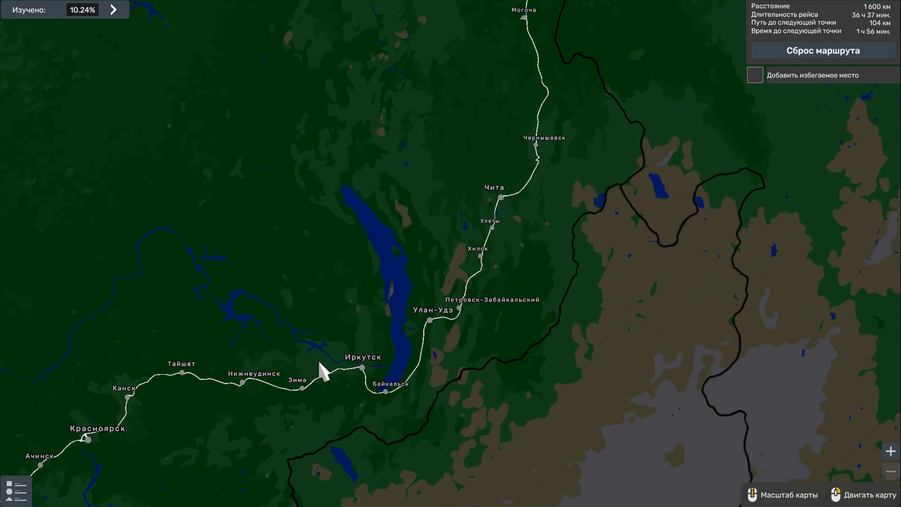
pyautogui.moveTo(484, 122); pyautogui.dragTo(417, 280)
pyautogui.moveTo(447, 177); pyautogui.dragTo(300, 302)
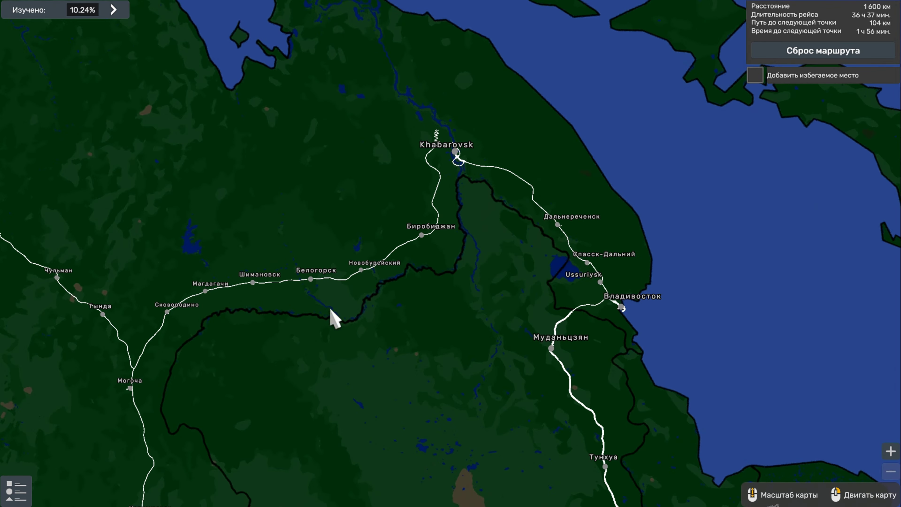
# - Follow the road from Vladivostok south to Dalian and inspect the Korean branch through Pyongyang to Seoul
pyautogui.moveTo(491, 357); pyautogui.dragTo(376, 213)
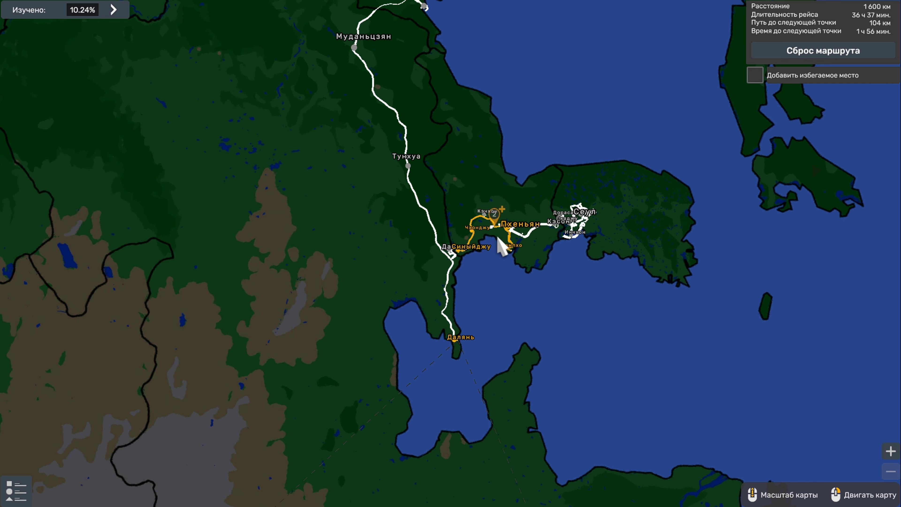
pyautogui.scroll(5, 502, 247)
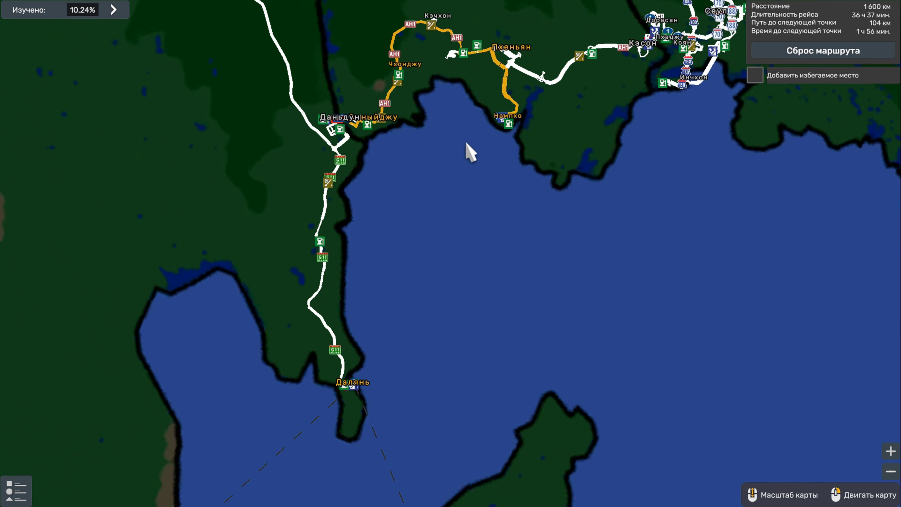
pyautogui.moveTo(458, 140); pyautogui.dragTo(442, 235)
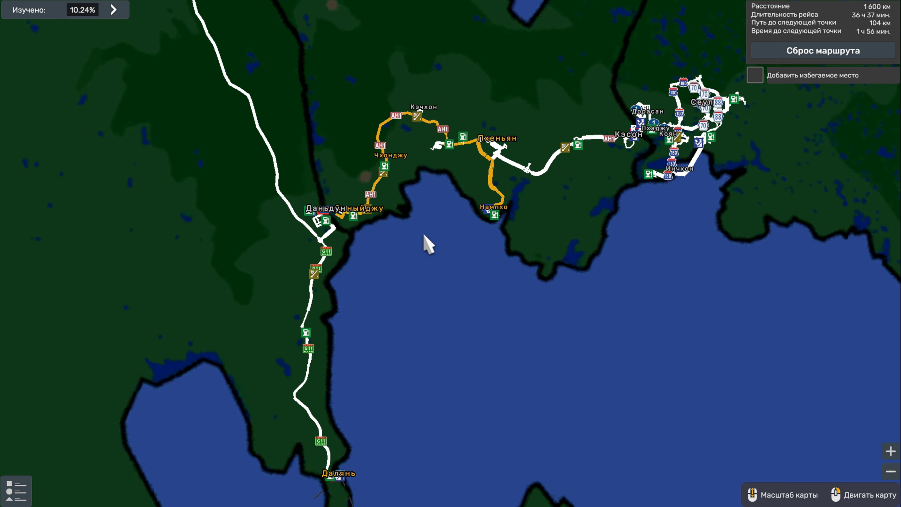
pyautogui.scroll(-5, 422, 256)
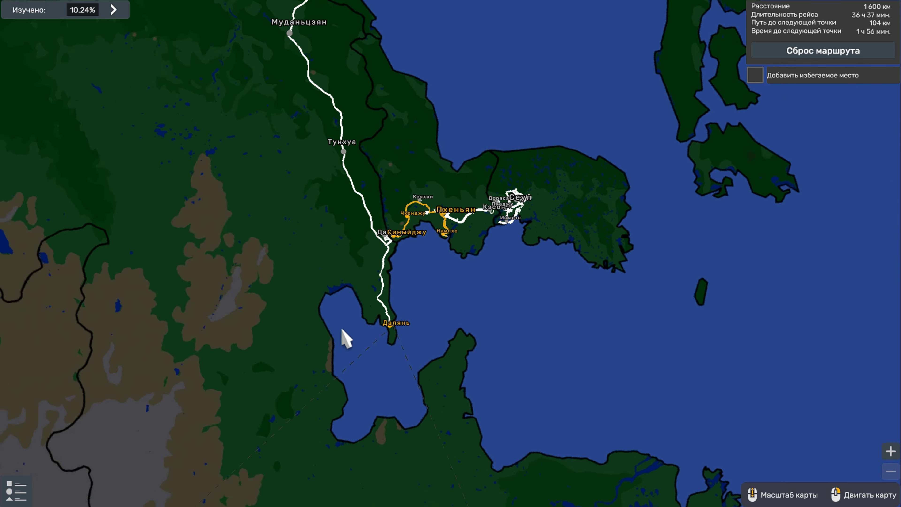
# - Survey the map westward from Dalian across Mongolia and Kazakhstan to the Caspian Sea
pyautogui.moveTo(343, 337); pyautogui.dragTo(516, 176)
pyautogui.moveTo(281, 308); pyautogui.dragTo(453, 171)
pyautogui.moveTo(184, 245); pyautogui.dragTo(469, 157)
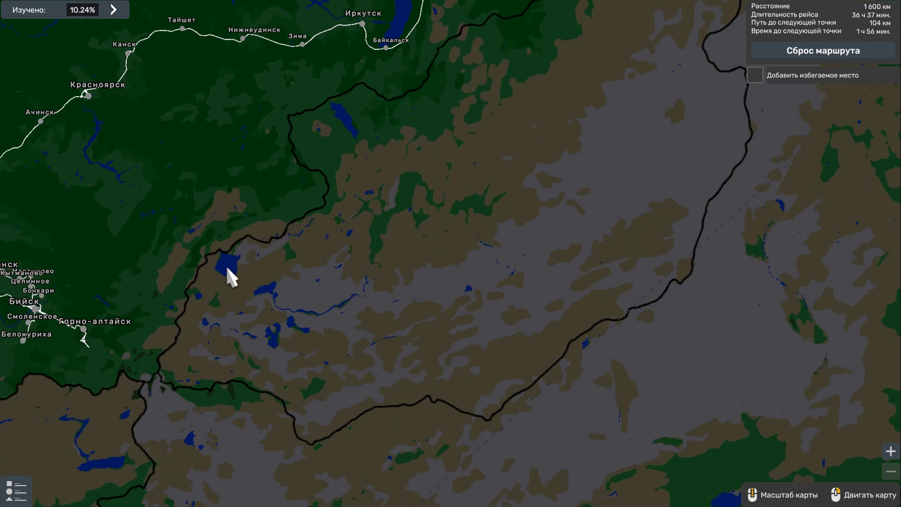
pyautogui.moveTo(229, 275); pyautogui.dragTo(487, 161)
pyautogui.moveTo(215, 253); pyautogui.dragTo(467, 144)
pyautogui.moveTo(218, 275)
pyautogui.mouseDown()
pyautogui.moveTo(258, 236)
pyautogui.moveTo(477, 151)
pyautogui.mouseUp()
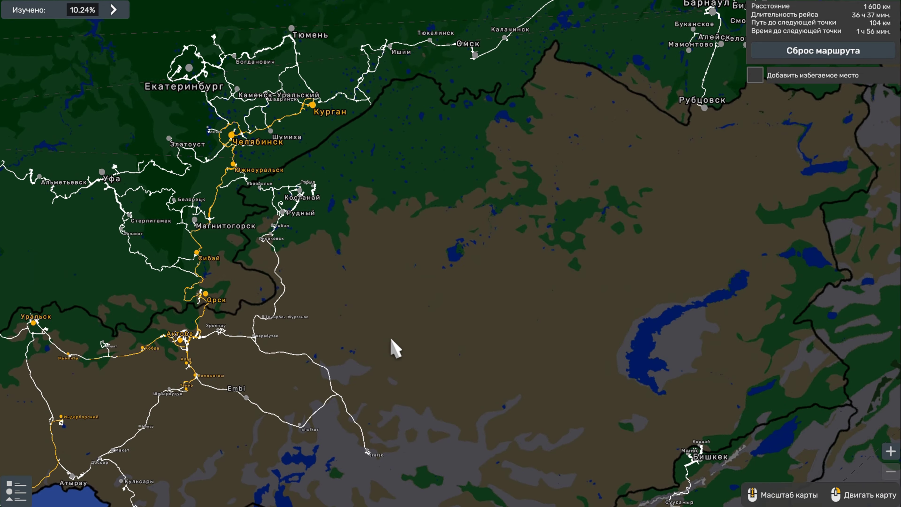
pyautogui.moveTo(395, 348); pyautogui.dragTo(508, 151)
pyautogui.moveTo(316, 272); pyautogui.dragTo(431, 106)
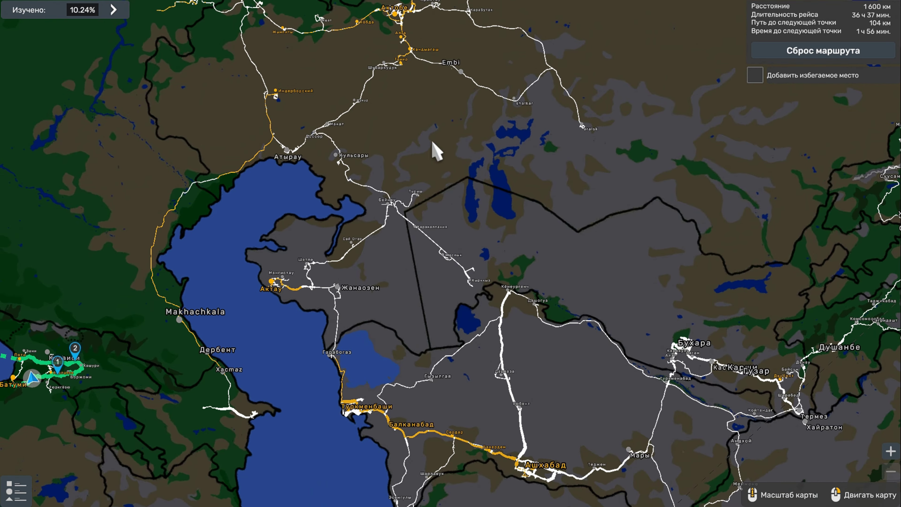
# - Inspect the eastern Caspian road from Aktau and Zhanaozen through Garabogaz to Turkmenbashi
pyautogui.moveTo(420, 286); pyautogui.dragTo(422, 174)
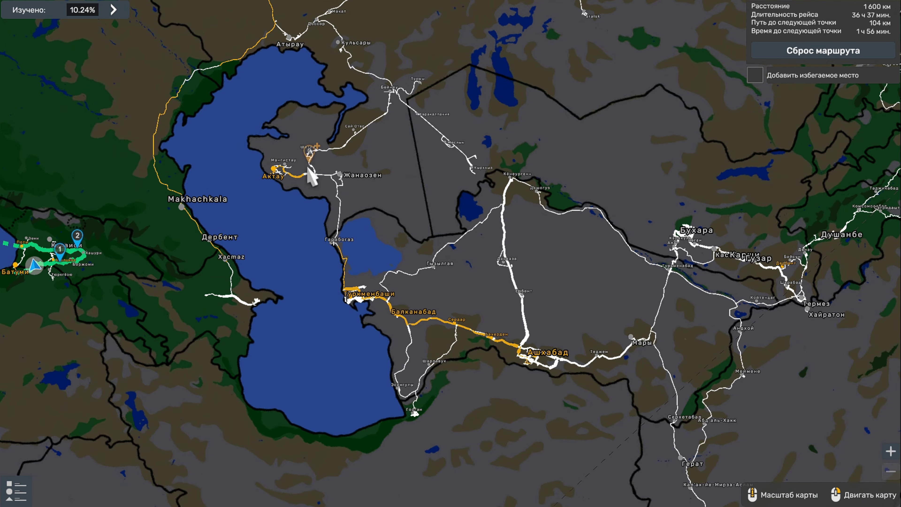
pyautogui.scroll(3, 335, 220)
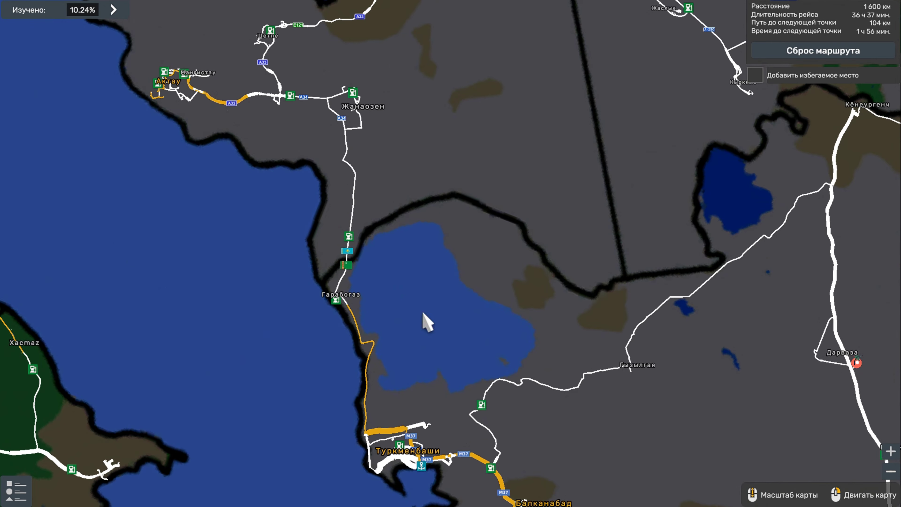
pyautogui.press('Right')
pyautogui.press('Down')
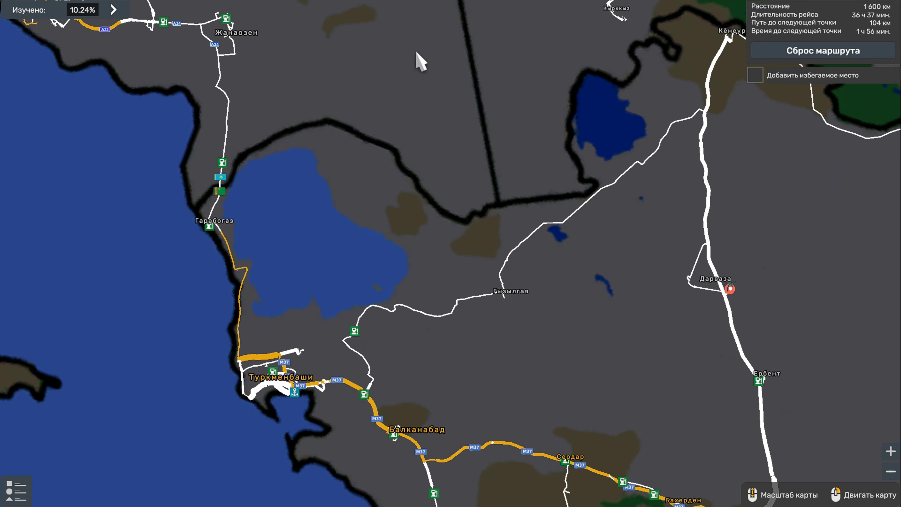
# - Examine the border area between Kyrkkyz and Köneürgench up close for a road connection
pyautogui.press('Up')
pyautogui.press('Right')
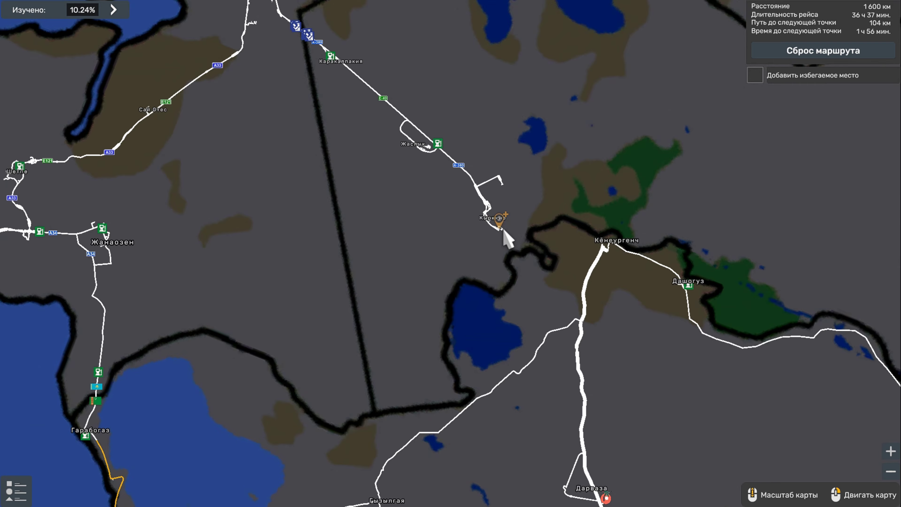
pyautogui.scroll(5, 508, 241)
pyautogui.press('Right')
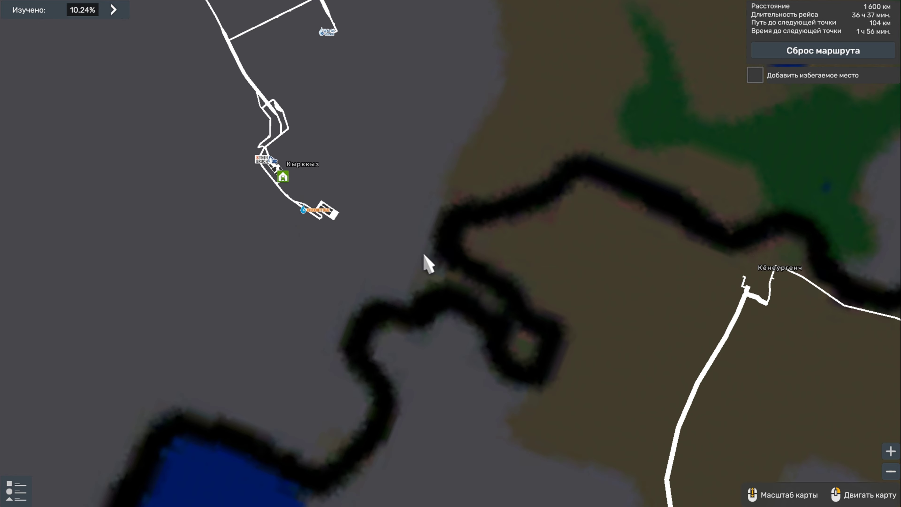
pyautogui.scroll(-10, 383, 250)
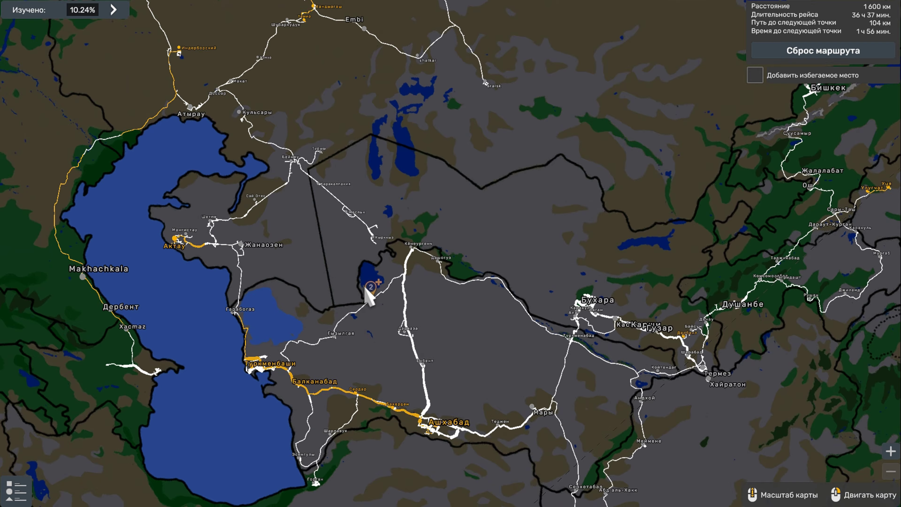
# - Follow the Central Asian roads from Turkmenistan east through Bukhara, Termez and Dushanbe to Osh and Bishkek
pyautogui.moveTo(382, 284); pyautogui.dragTo(393, 194)
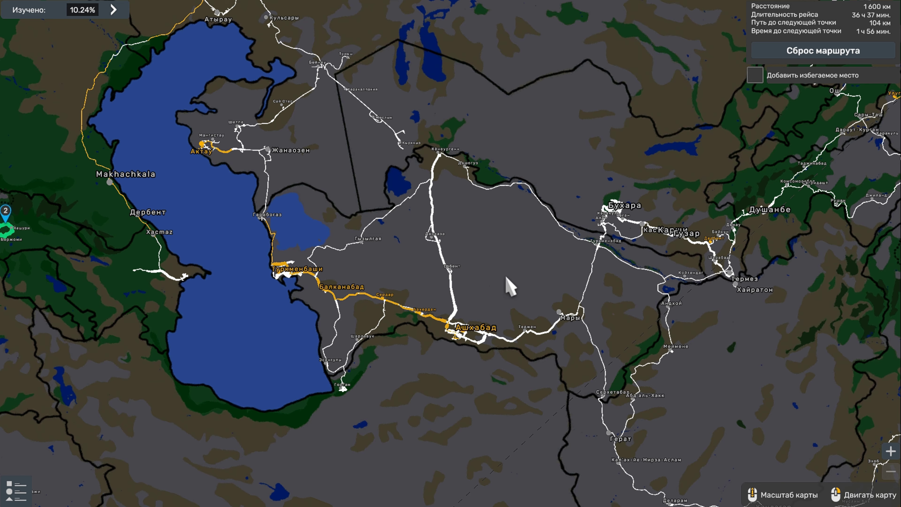
pyautogui.moveTo(502, 277); pyautogui.dragTo(312, 222)
pyautogui.moveTo(478, 348); pyautogui.dragTo(406, 311)
pyautogui.moveTo(506, 213); pyautogui.dragTo(427, 281)
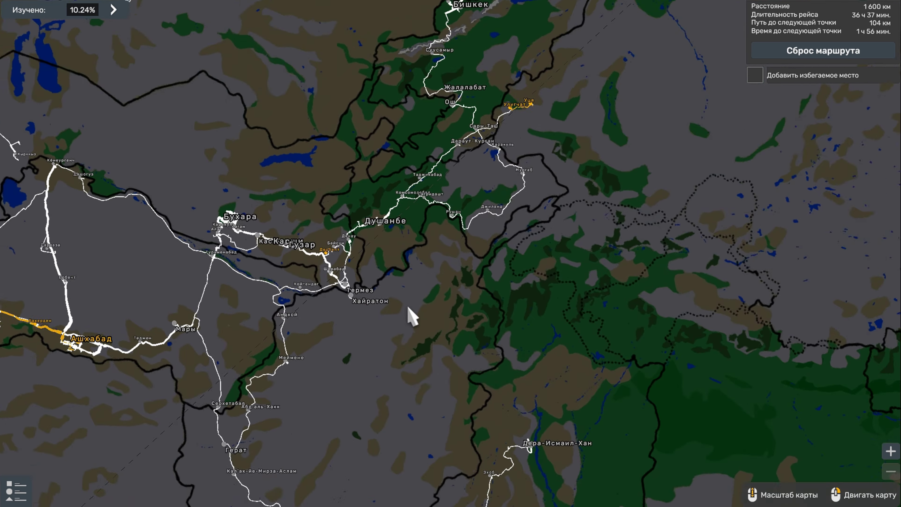
pyautogui.moveTo(475, 206); pyautogui.dragTo(450, 244)
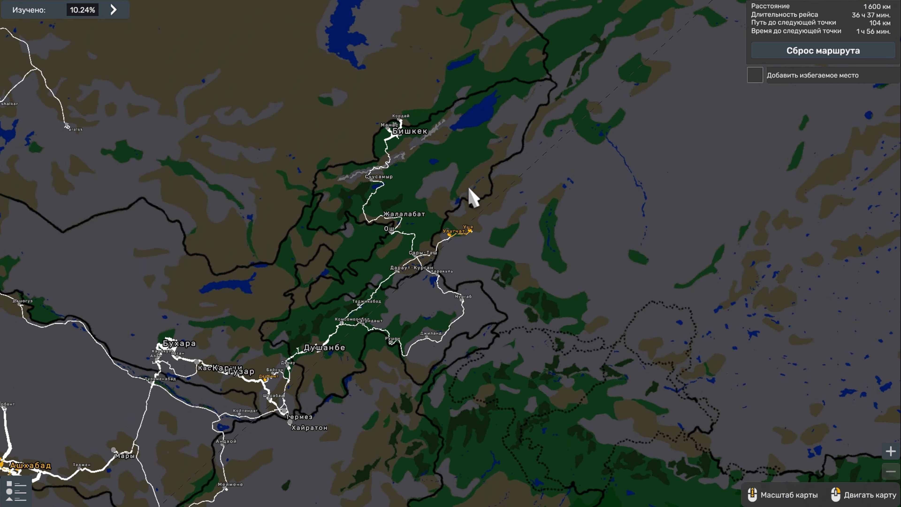
# - Trace the dashed connection line from the Kyrgyz-Chinese border across China to Dalian
pyautogui.moveTo(572, 128); pyautogui.dragTo(445, 245)
pyautogui.moveTo(559, 143); pyautogui.dragTo(376, 319)
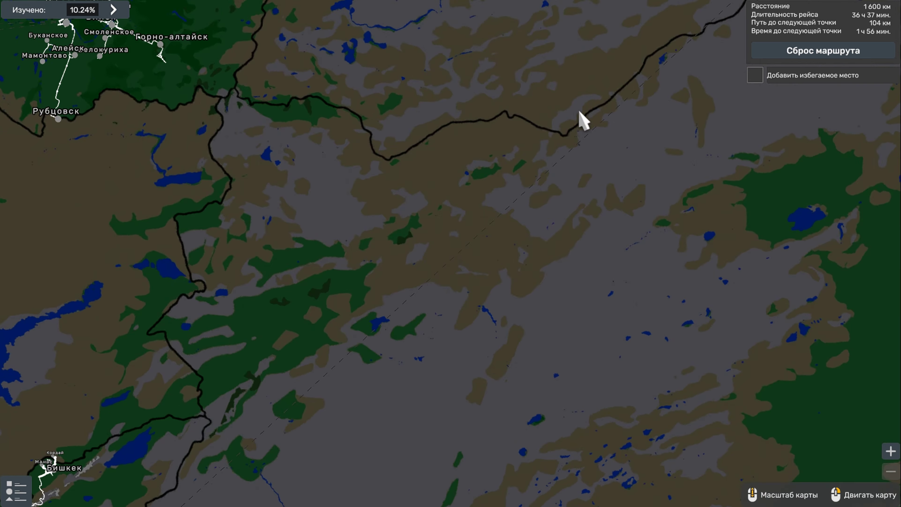
pyautogui.moveTo(582, 117); pyautogui.dragTo(420, 274)
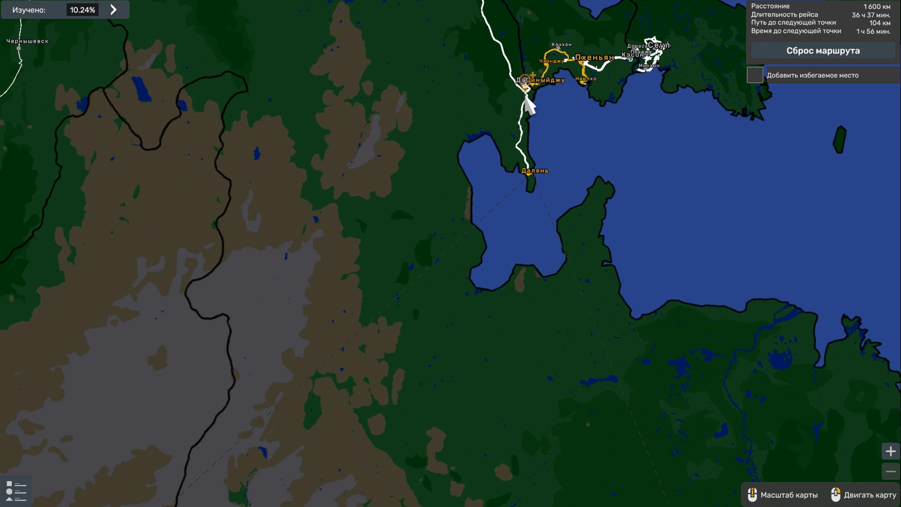
# - Trace the dashed connection line from Dalian south to Songkhla in Southeast Asia
pyautogui.moveTo(507, 274); pyautogui.dragTo(487, 204)
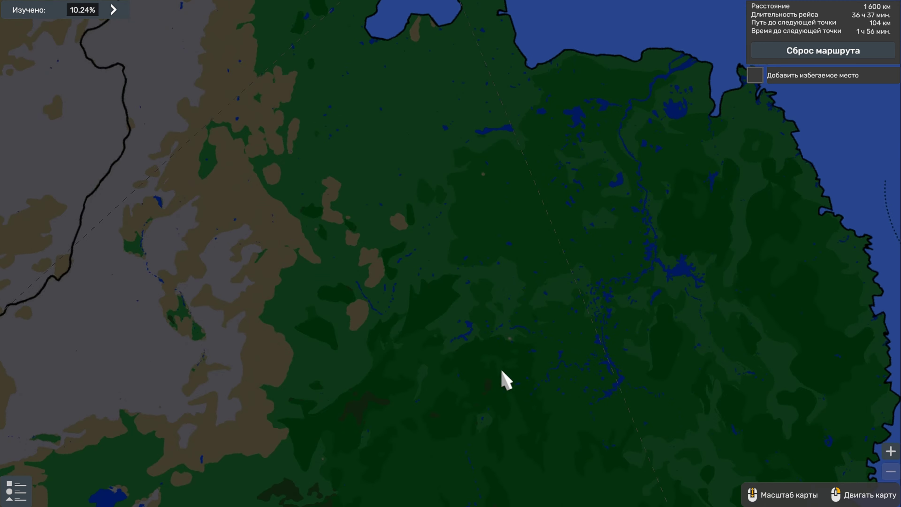
pyautogui.moveTo(501, 374); pyautogui.dragTo(400, 144)
pyautogui.moveTo(501, 303); pyautogui.dragTo(388, 68)
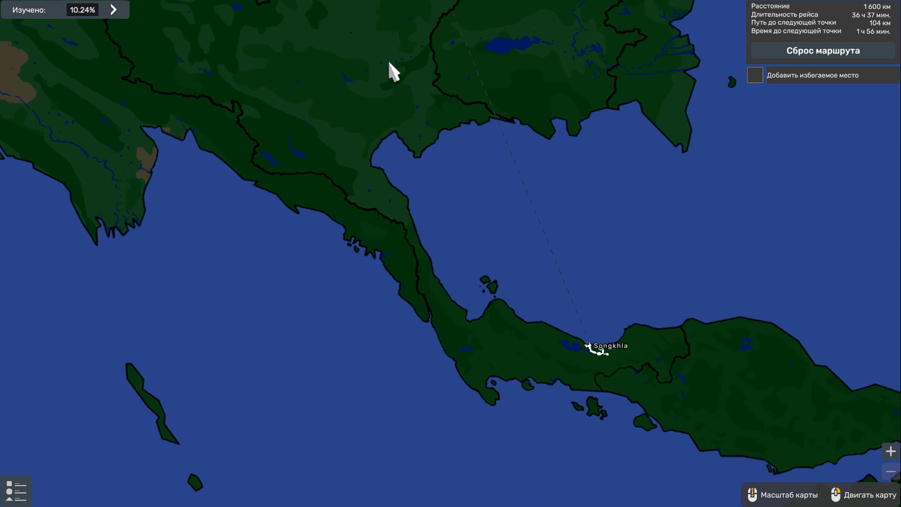
pyautogui.moveTo(499, 275); pyautogui.dragTo(430, 161)
# - Survey the map back from Songkhla through China and Mongolia to the Ural road network
pyautogui.moveTo(308, 111); pyautogui.dragTo(362, 250)
pyautogui.moveTo(302, 76); pyautogui.dragTo(311, 271)
pyautogui.moveTo(242, 108); pyautogui.dragTo(299, 360)
pyautogui.moveTo(248, 188); pyautogui.dragTo(257, 363)
pyautogui.moveTo(174, 114); pyautogui.dragTo(104, 254)
pyautogui.moveTo(43, 264); pyautogui.dragTo(343, 172)
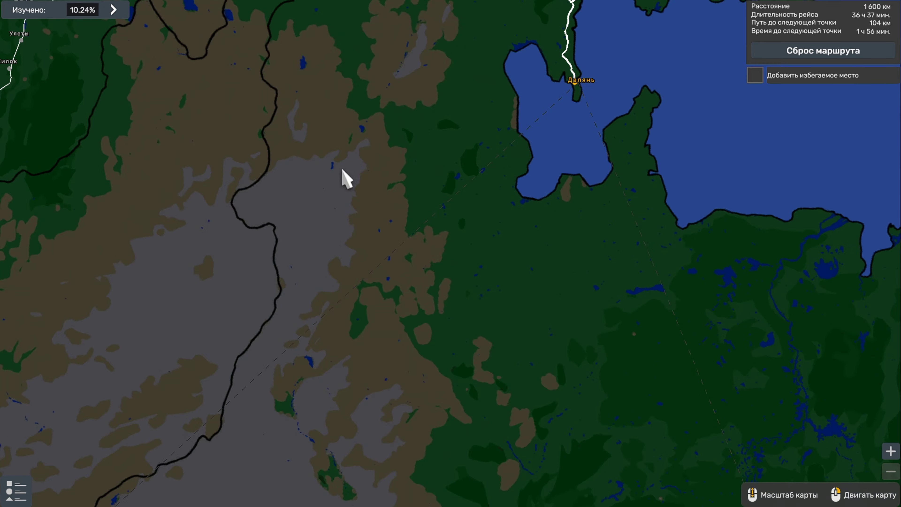
pyautogui.moveTo(124, 304); pyautogui.dragTo(338, 192)
pyautogui.moveTo(107, 227); pyautogui.dragTo(525, 190)
pyautogui.moveTo(206, 261); pyautogui.dragTo(489, 137)
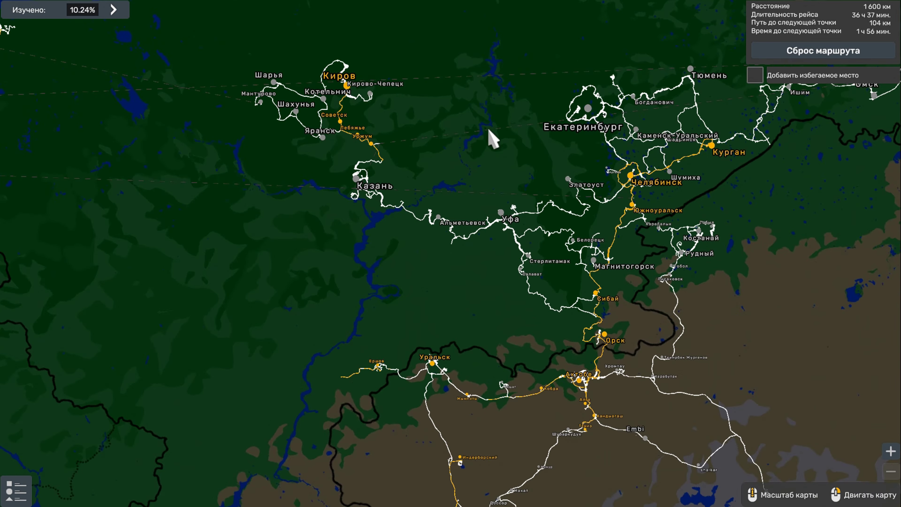
# - Check the area from eastern Europe across Ukraine toward the Caspian coast for road coverage
pyautogui.moveTo(282, 245); pyautogui.dragTo(536, 179)
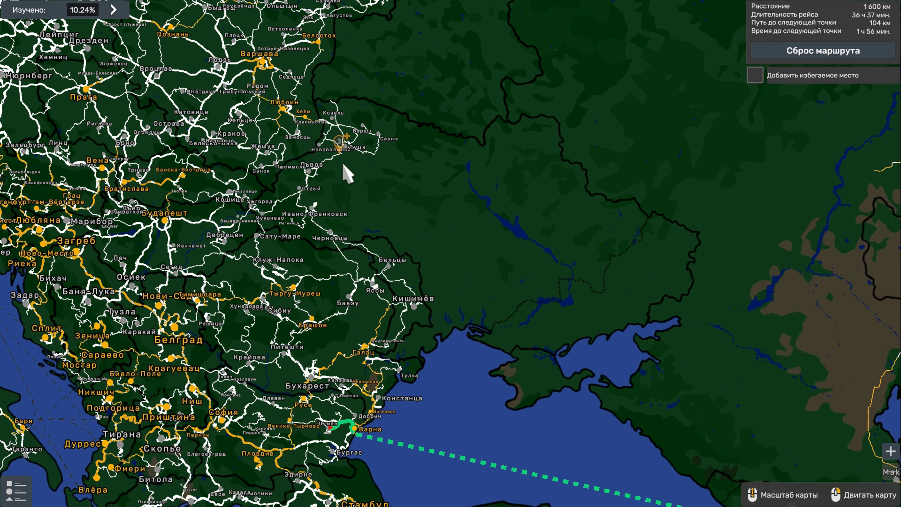
pyautogui.moveTo(506, 252); pyautogui.dragTo(499, 204)
pyautogui.moveTo(628, 262); pyautogui.dragTo(495, 190)
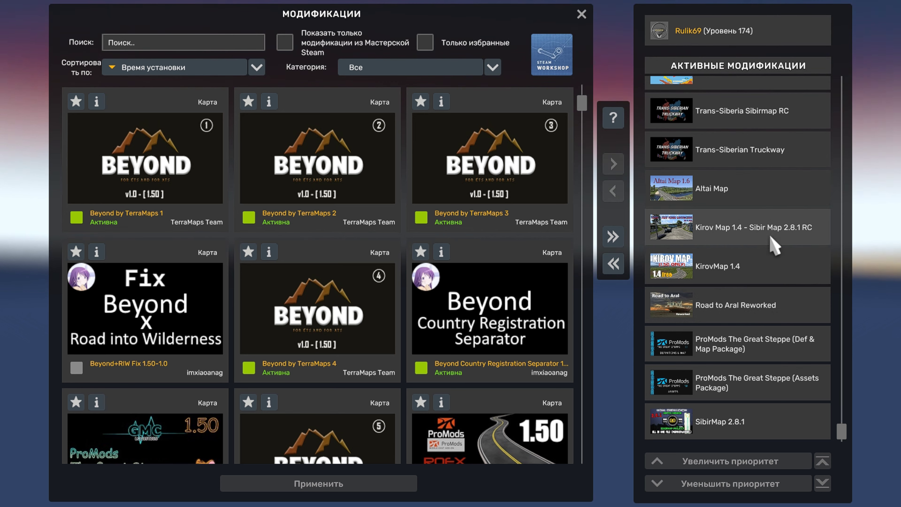
# - Review the active mod load order from Kirov Map and Altai Map up through Trans-Siberian Truckway to Southeast Asia Map
pyautogui.scroll(2, 847, 308)
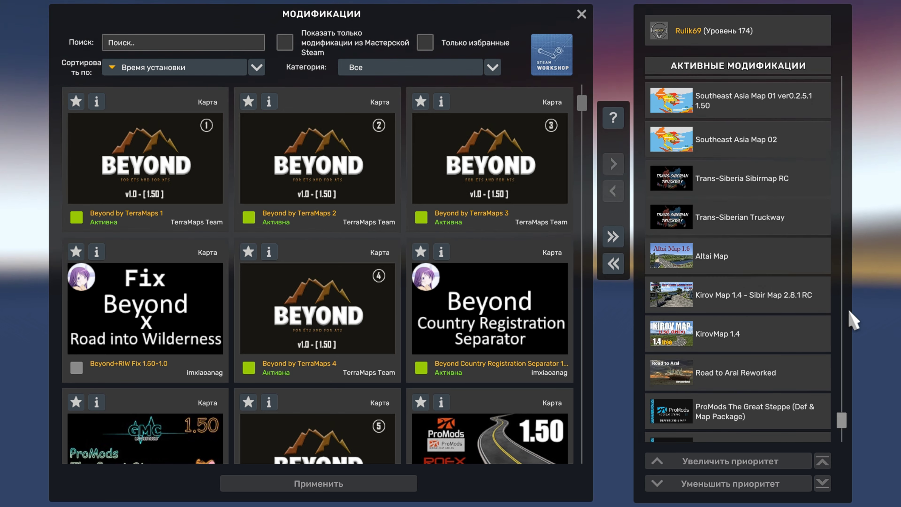
pyautogui.scroll(1, 848, 319)
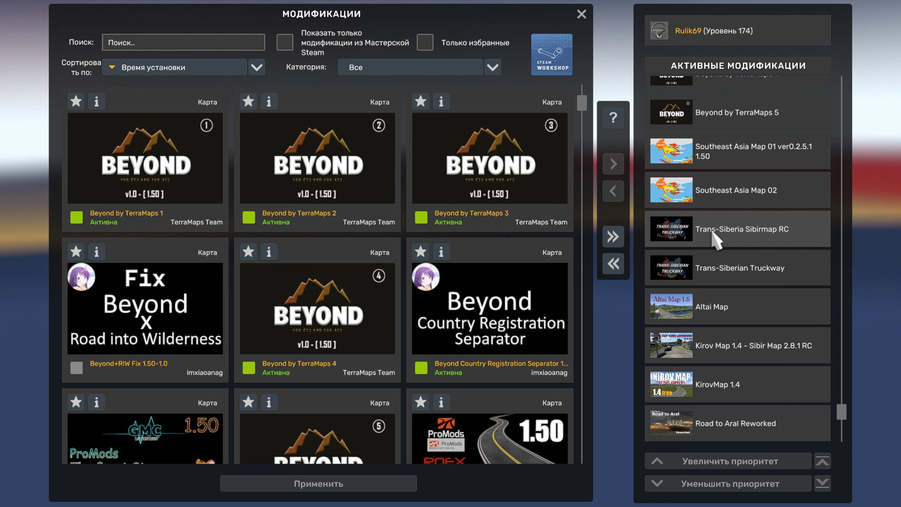
pyautogui.scroll(1, 848, 335)
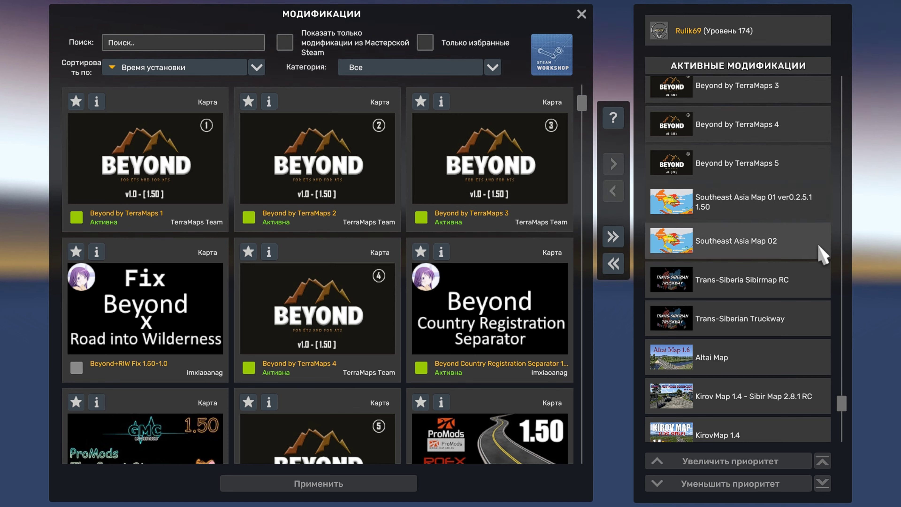
pyautogui.scroll(4, 852, 307)
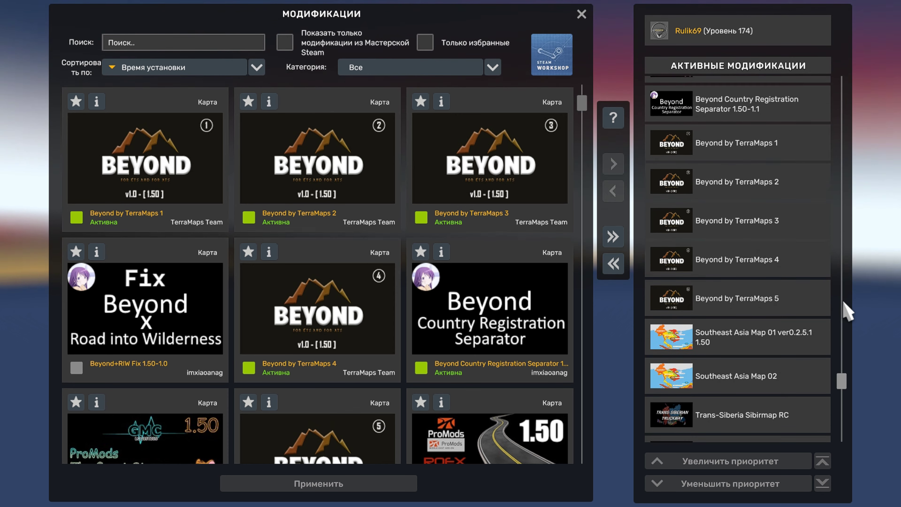
# - Review the order of the Beyond by TerraMaps packages and their compatibility fixes, up to the RusMap packages
pyautogui.scroll(1, 848, 311)
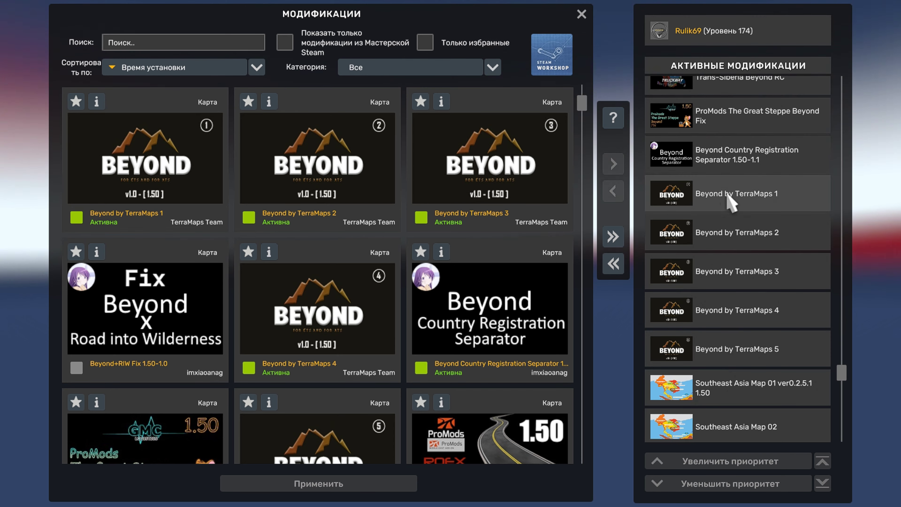
pyautogui.scroll(1, 842, 304)
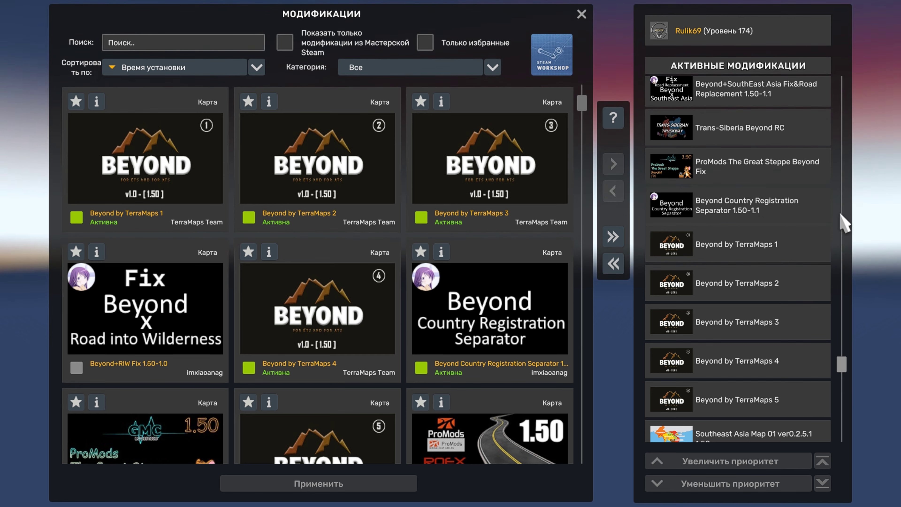
pyautogui.scroll(2, 845, 222)
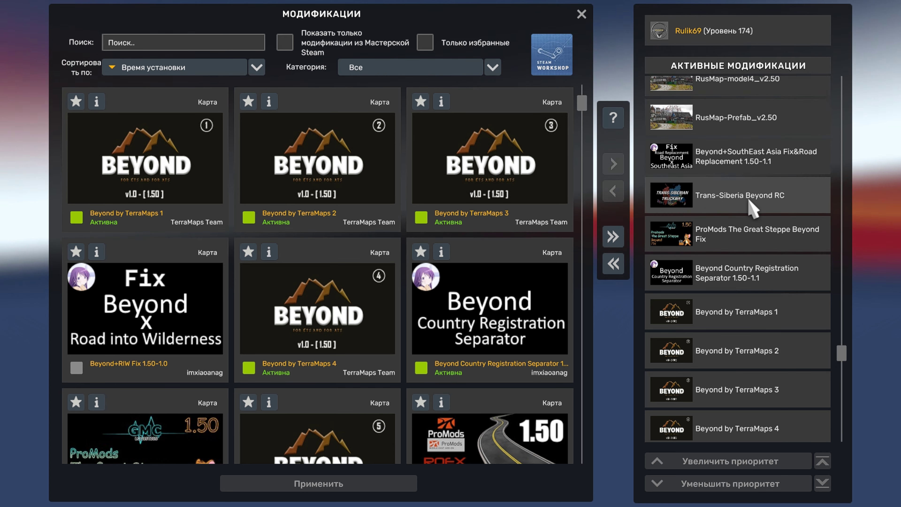
pyautogui.scroll(1, 849, 230)
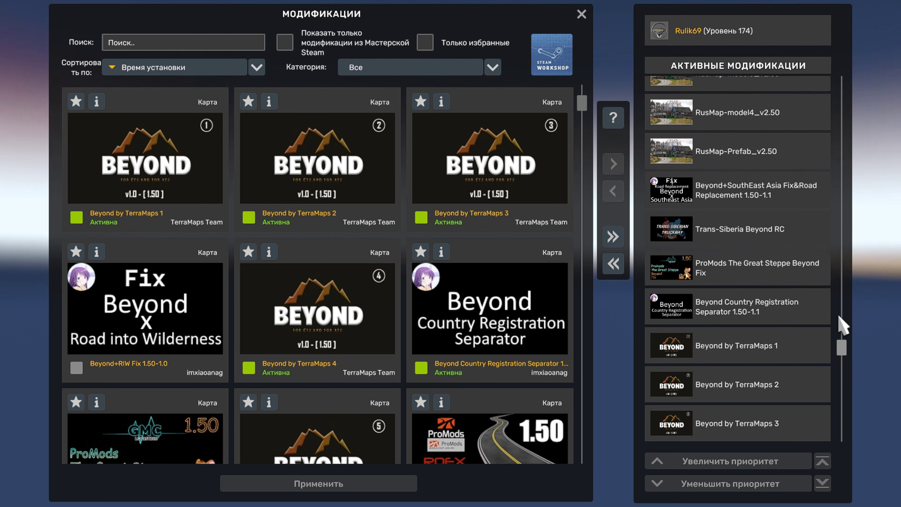
pyautogui.scroll(5, 838, 321)
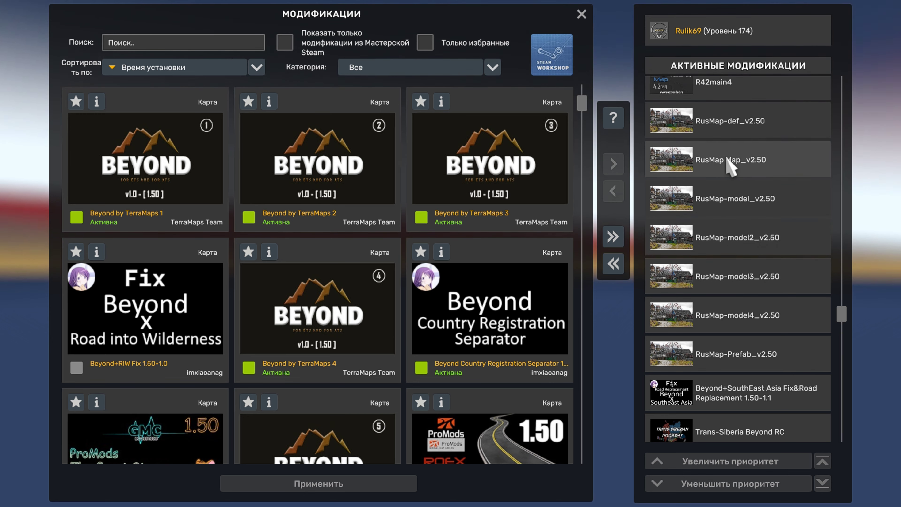
# - Read the mod information for RusMap-model_v2.50, including its required DLCs, and close it
pyautogui.click(735, 208)
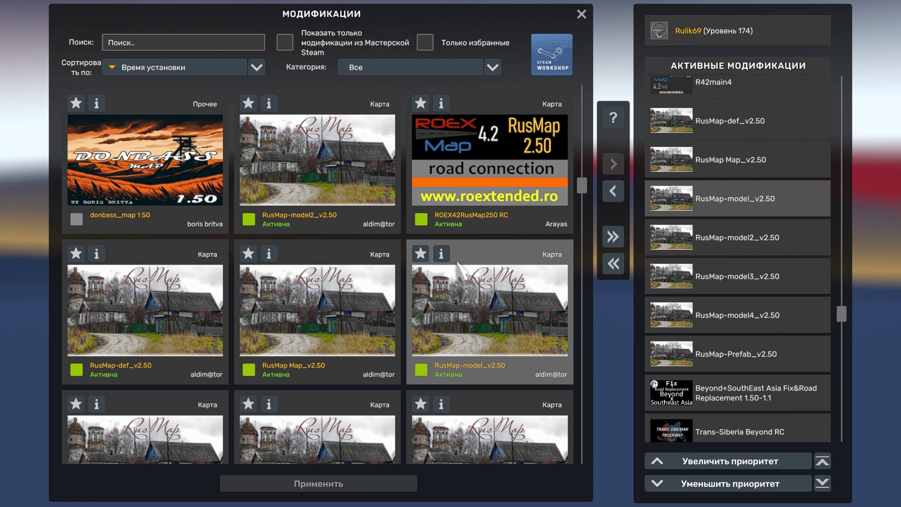
pyautogui.click(441, 254)
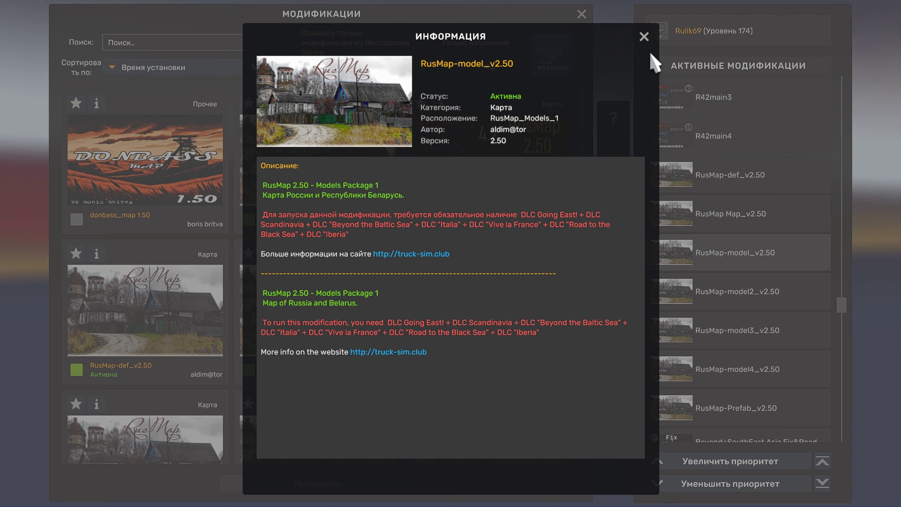
pyautogui.click(644, 36)
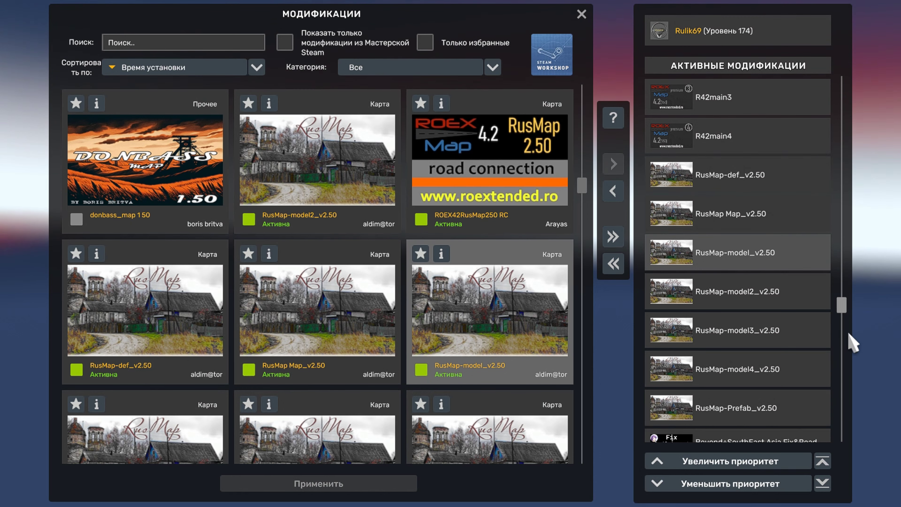
# - Review the load order from the RusMap and R42 packages up through Project Caucasus and Sud de France to Full Screen Map
pyautogui.scroll(5, 841, 350)
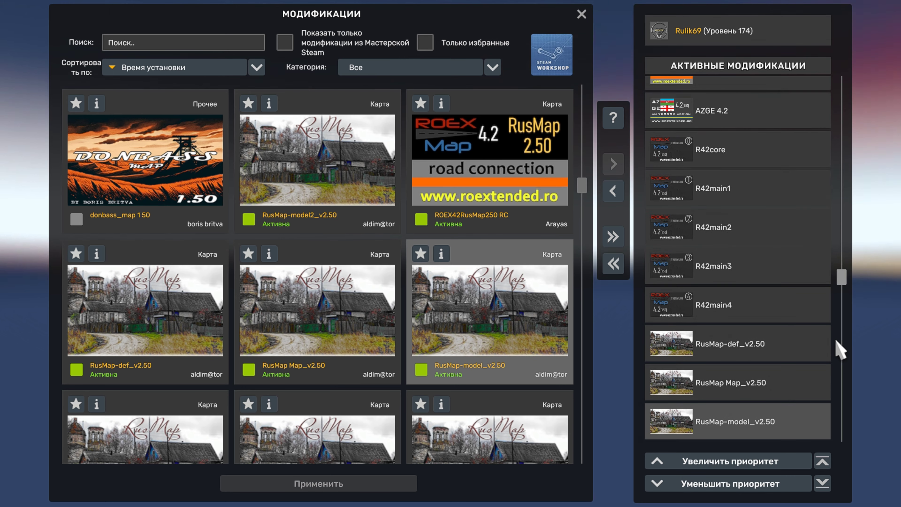
pyautogui.scroll(2, 840, 350)
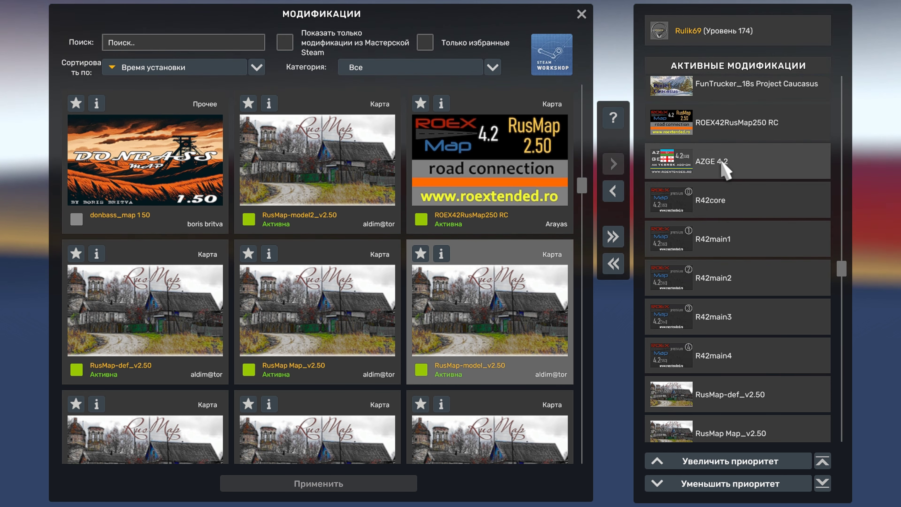
pyautogui.scroll(1, 847, 223)
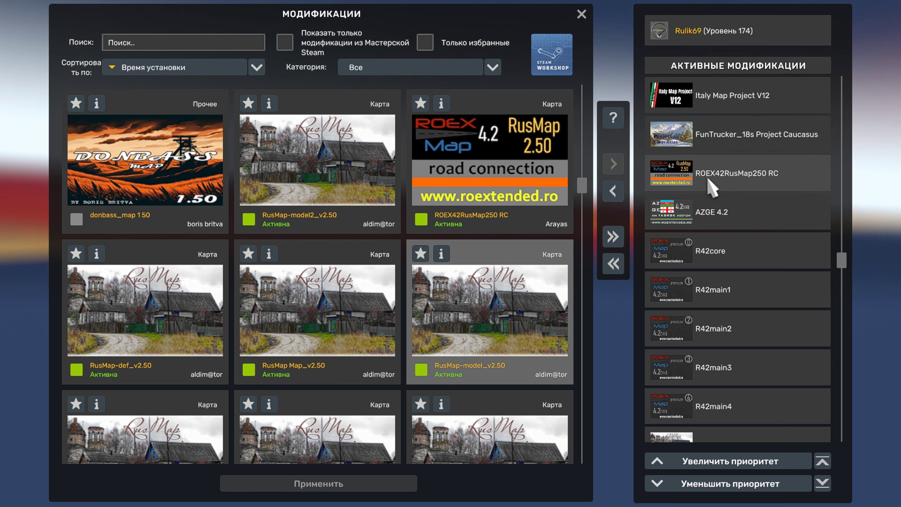
pyautogui.scroll(1, 841, 223)
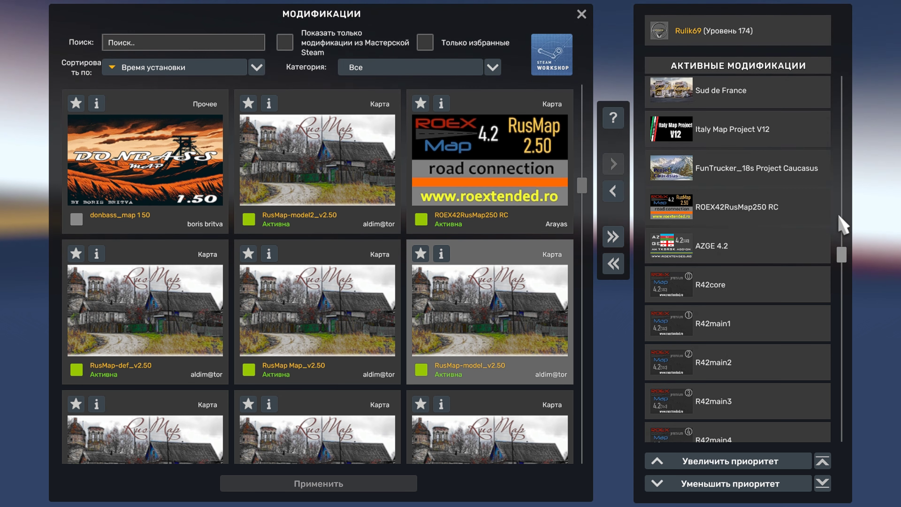
pyautogui.scroll(2, 785, 224)
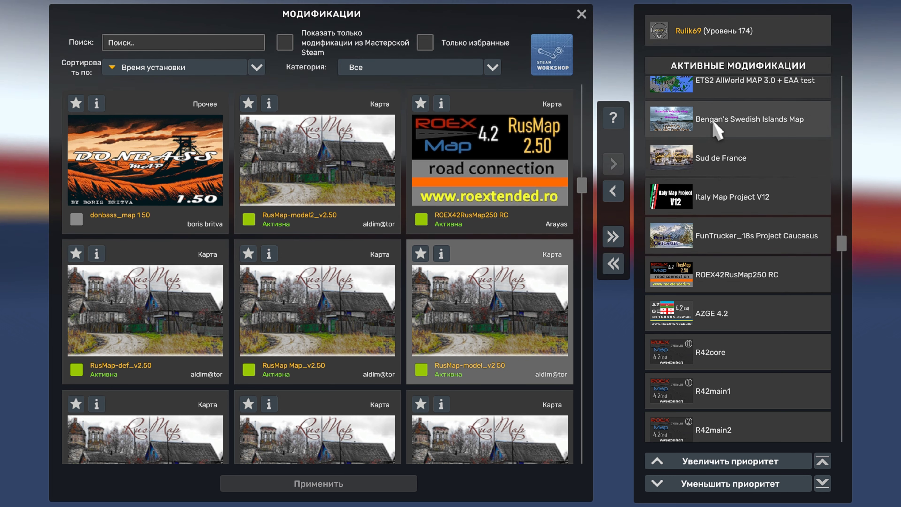
pyautogui.scroll(2, 832, 196)
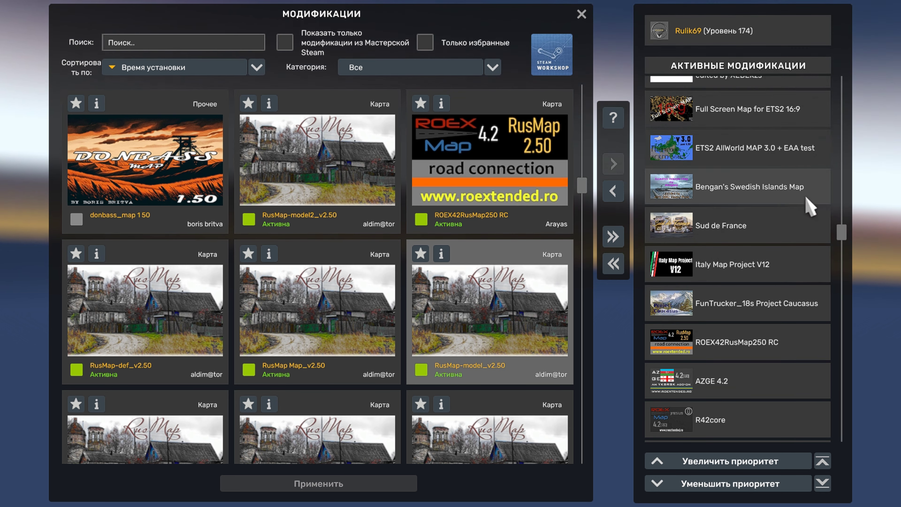
pyautogui.scroll(1, 724, 167)
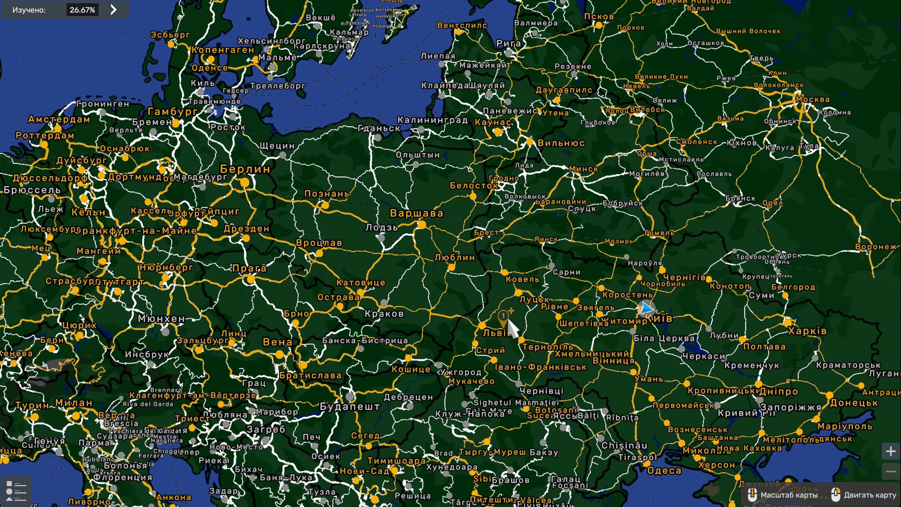
# - Survey the world map from Poland and Germany across Italy and France, then north to Britain and Scandinavia
pyautogui.moveTo(245, 227); pyautogui.dragTo(324, 302)
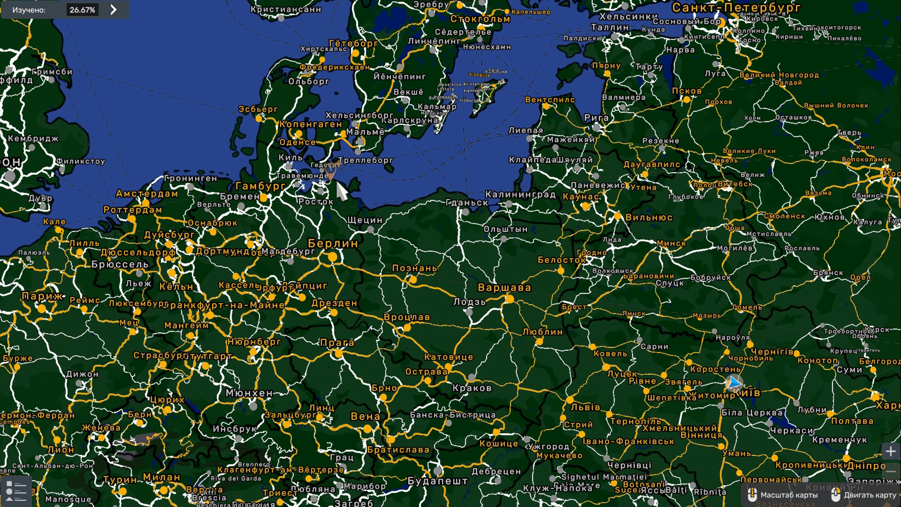
pyautogui.moveTo(363, 278); pyautogui.dragTo(462, 197)
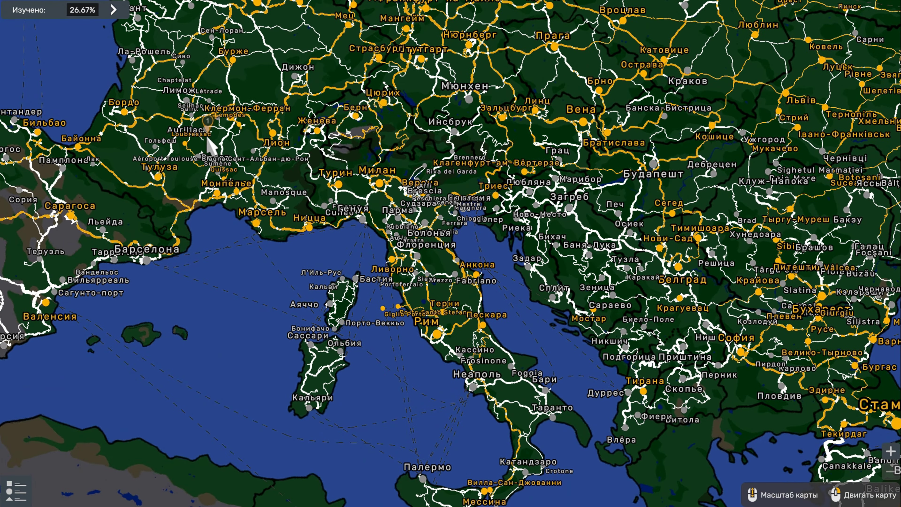
pyautogui.moveTo(200, 156); pyautogui.dragTo(417, 208)
pyautogui.moveTo(455, 151); pyautogui.dragTo(451, 405)
pyautogui.moveTo(249, 107); pyautogui.dragTo(227, 383)
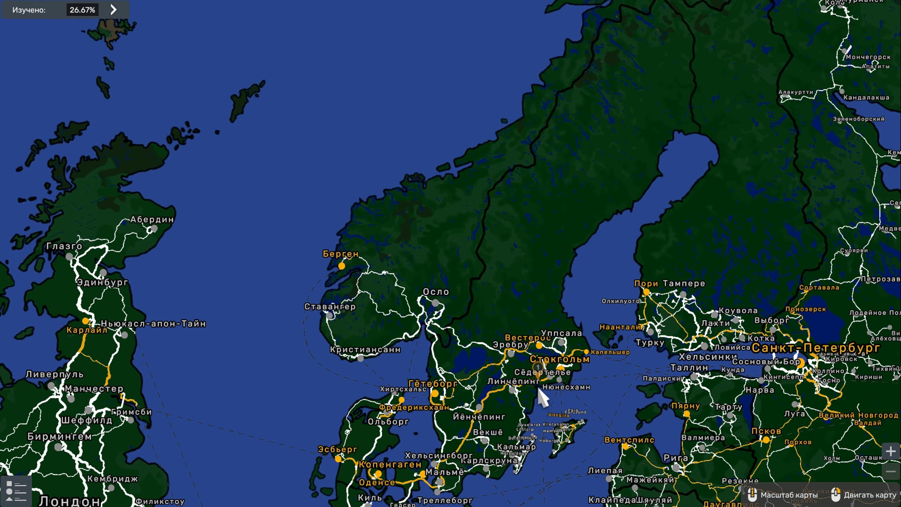
# - Survey the map from southern Sweden back across the Baltic region and Belarus to Ukraine
pyautogui.moveTo(540, 391); pyautogui.dragTo(281, 287)
pyautogui.moveTo(385, 439); pyautogui.dragTo(415, 312)
pyautogui.moveTo(324, 362); pyautogui.dragTo(255, 286)
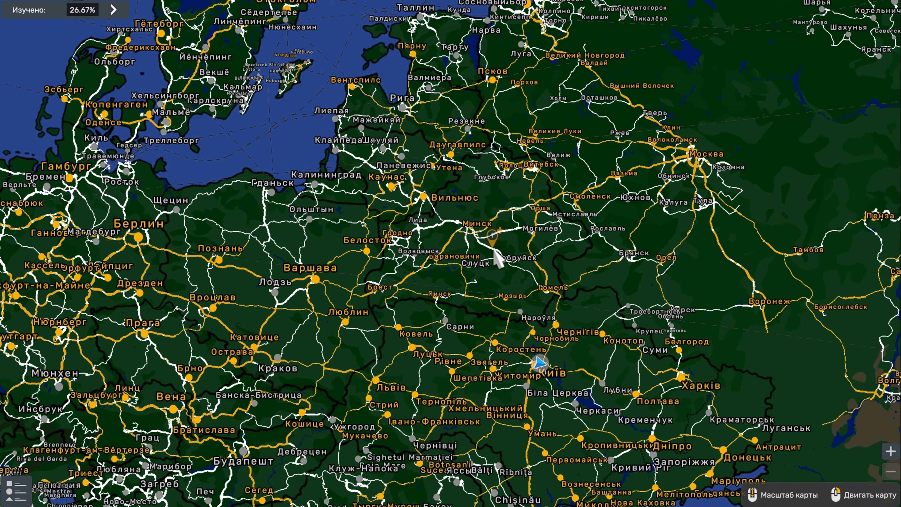
pyautogui.moveTo(496, 251); pyautogui.dragTo(332, 170)
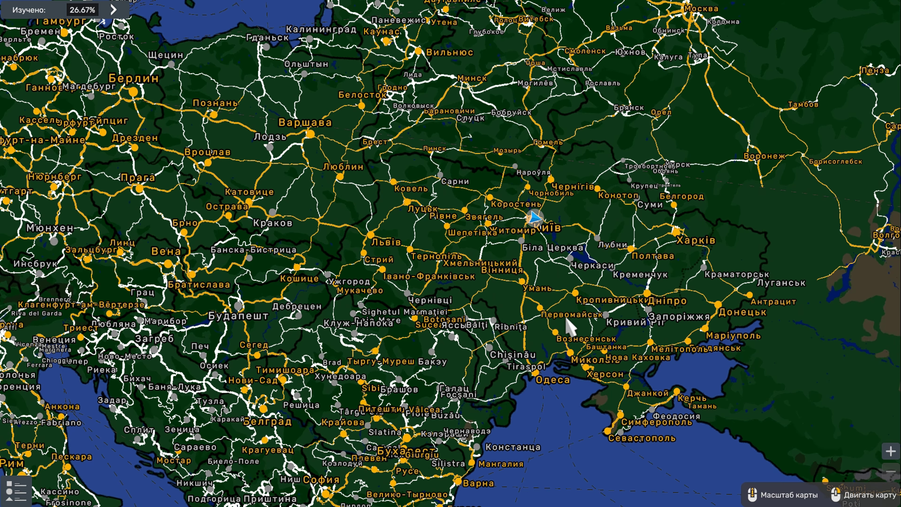
# - Survey the map from Ukraine south past the Black Sea, across Turkey to the Caucasus
pyautogui.moveTo(565, 331); pyautogui.dragTo(561, 149)
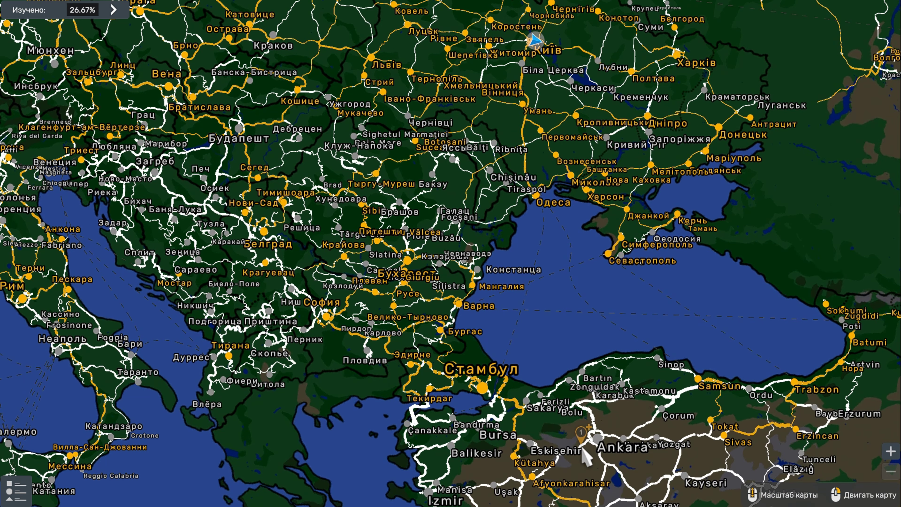
pyautogui.moveTo(584, 447); pyautogui.dragTo(451, 285)
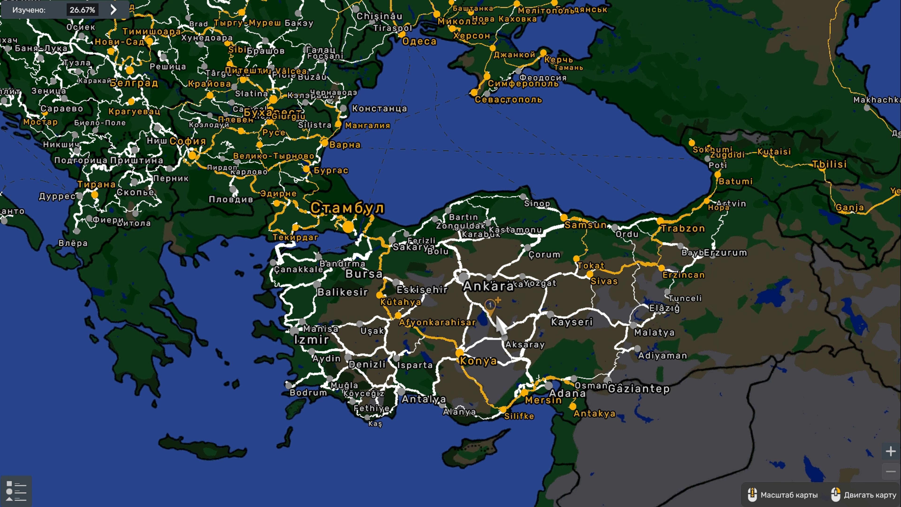
pyautogui.moveTo(597, 315); pyautogui.dragTo(440, 351)
pyautogui.moveTo(572, 335); pyautogui.dragTo(477, 394)
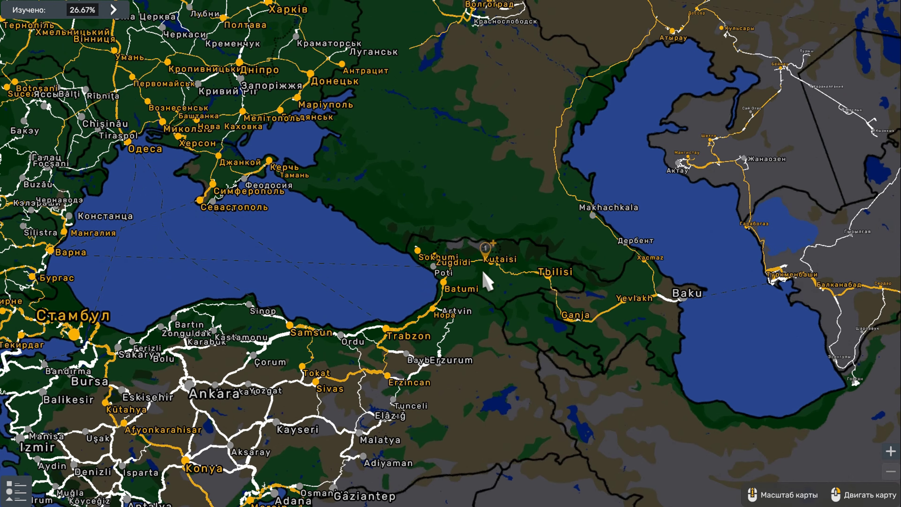
# - Examine the Georgian road network around Sokhumi, Batumi and Tbilisi up close
pyautogui.scroll(2, 435, 263)
pyautogui.scroll(2, 439, 273)
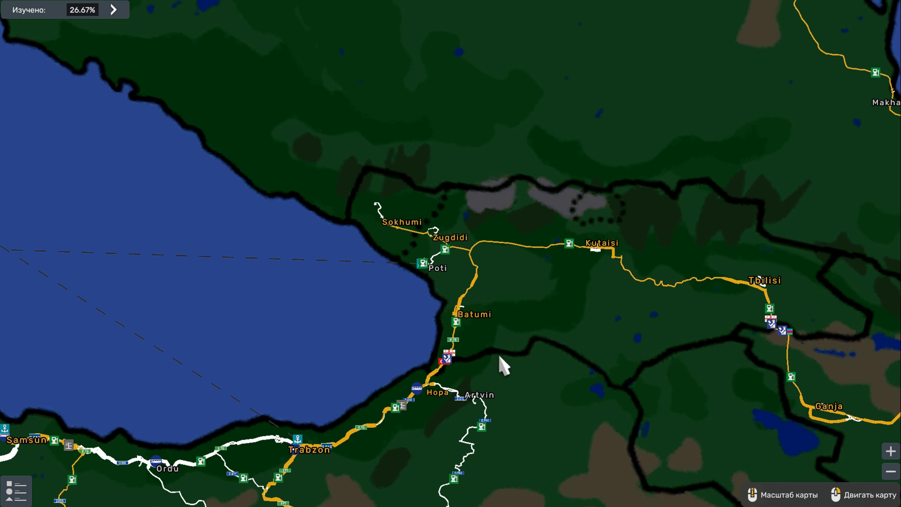
pyautogui.scroll(-5, 504, 366)
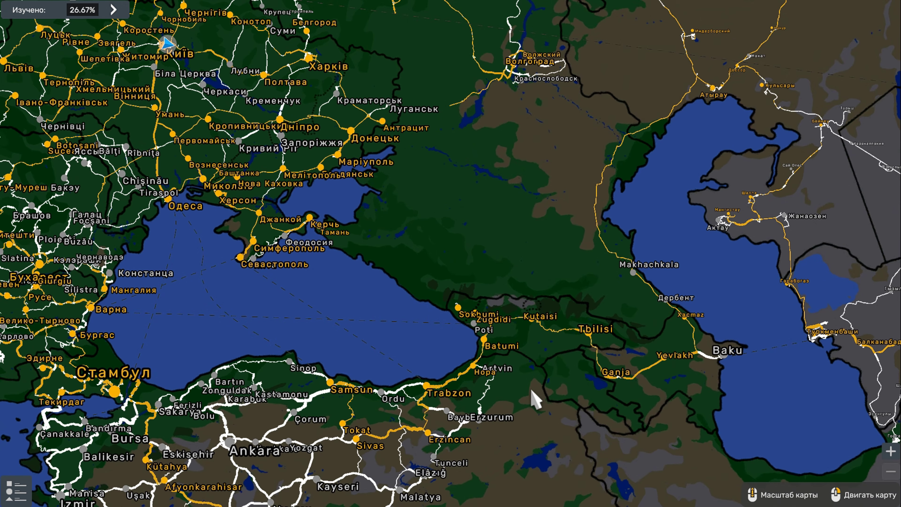
# - Follow the roads from Baku along the Caspian coast through Atyrau and western Kazakhstan to the Urals
pyautogui.moveTo(660, 338); pyautogui.dragTo(568, 394)
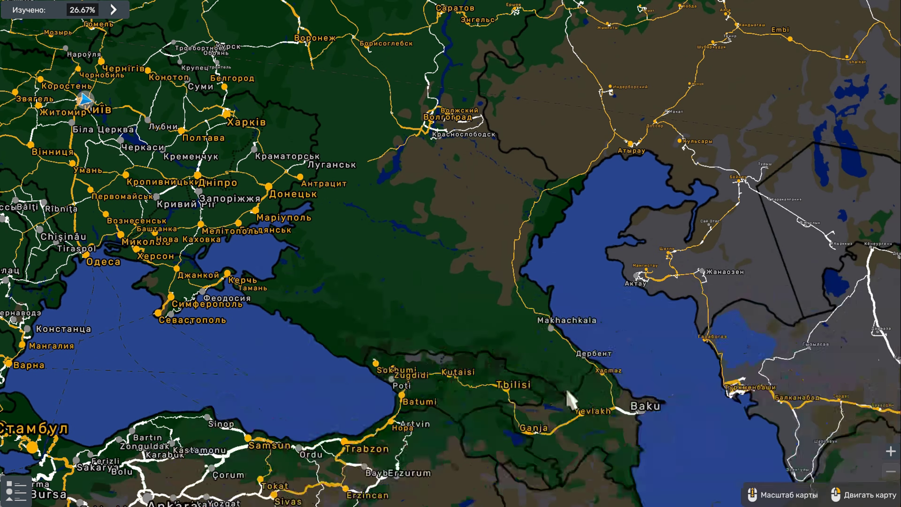
pyautogui.click(599, 147)
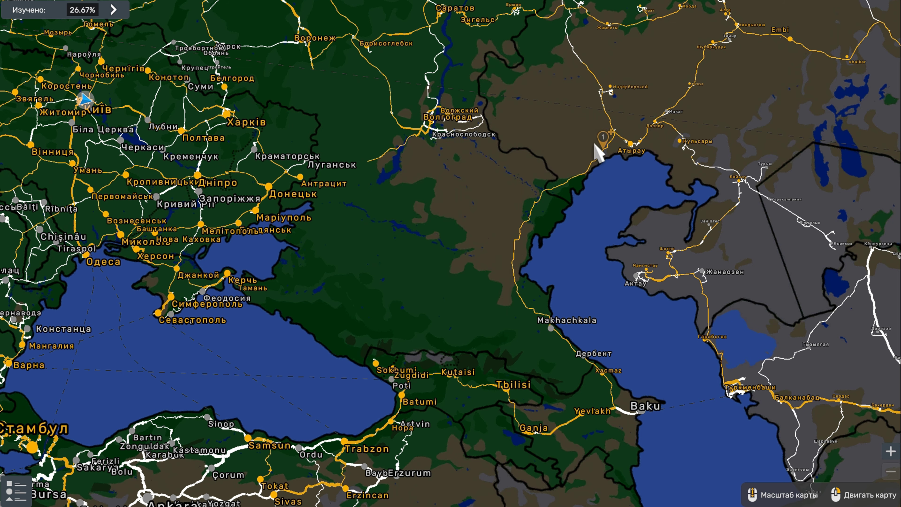
pyautogui.click(595, 144)
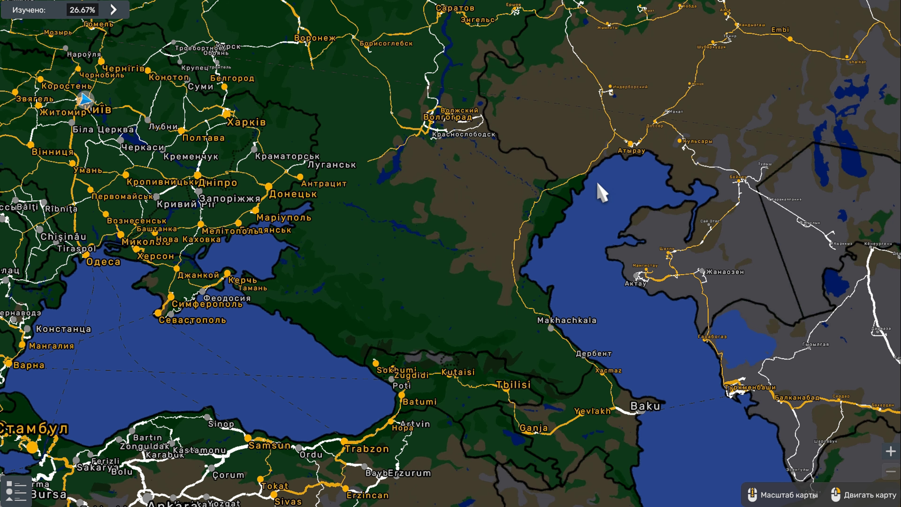
pyautogui.moveTo(588, 161); pyautogui.dragTo(430, 296)
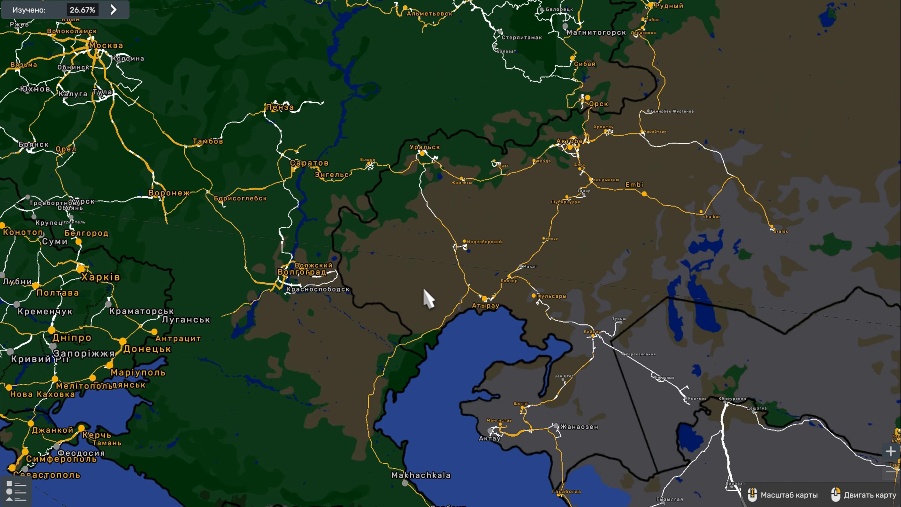
pyautogui.click(560, 233)
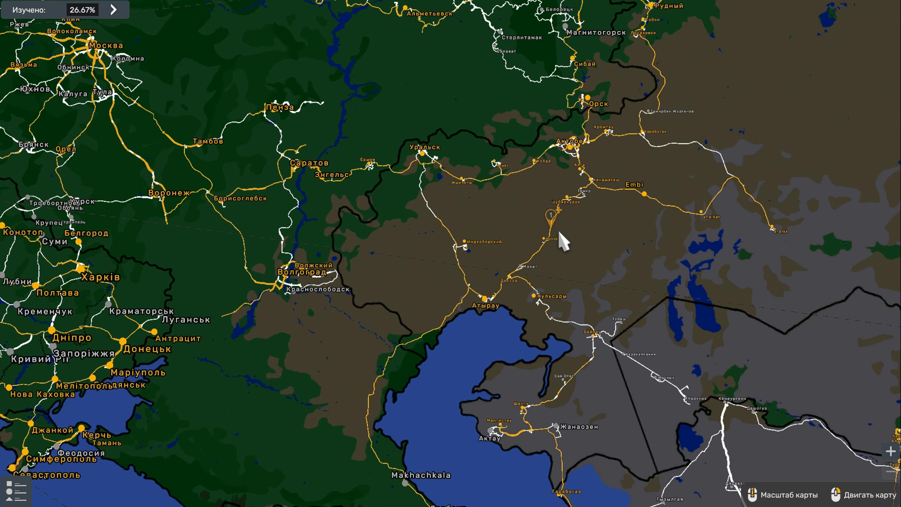
pyautogui.press('Up')
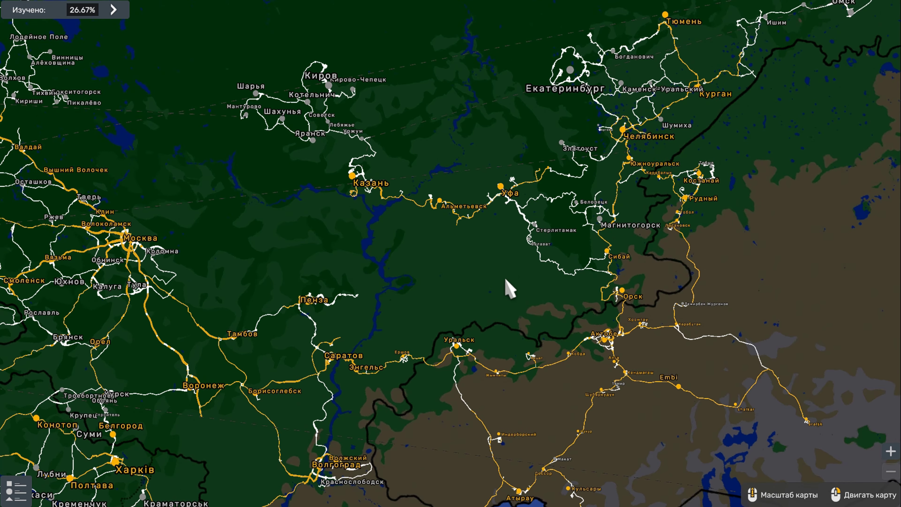
# - Follow the Russian roads from the Urals east through Omsk, Novosibirsk, Krasnoyarsk and Irkutsk to Khabarovsk and Vladivostok
pyautogui.press('Up')
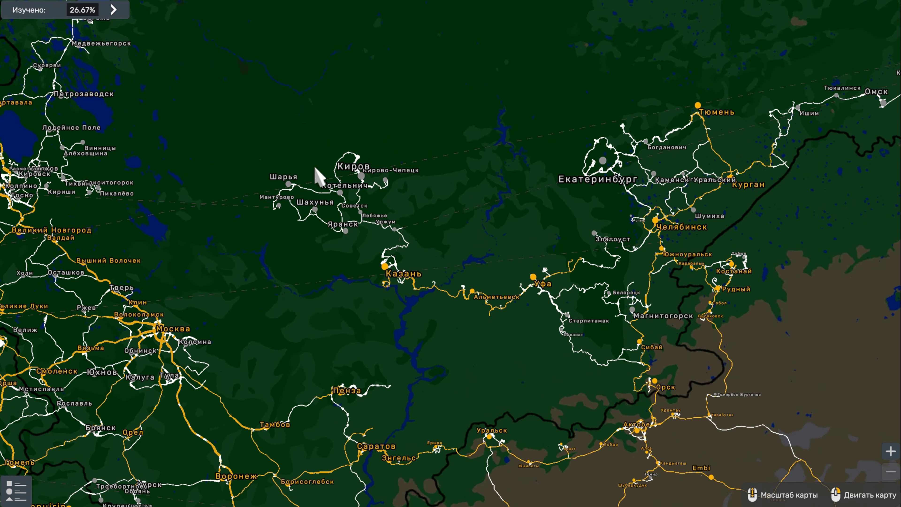
pyautogui.moveTo(529, 228); pyautogui.dragTo(308, 282)
pyautogui.moveTo(488, 232); pyautogui.dragTo(394, 270)
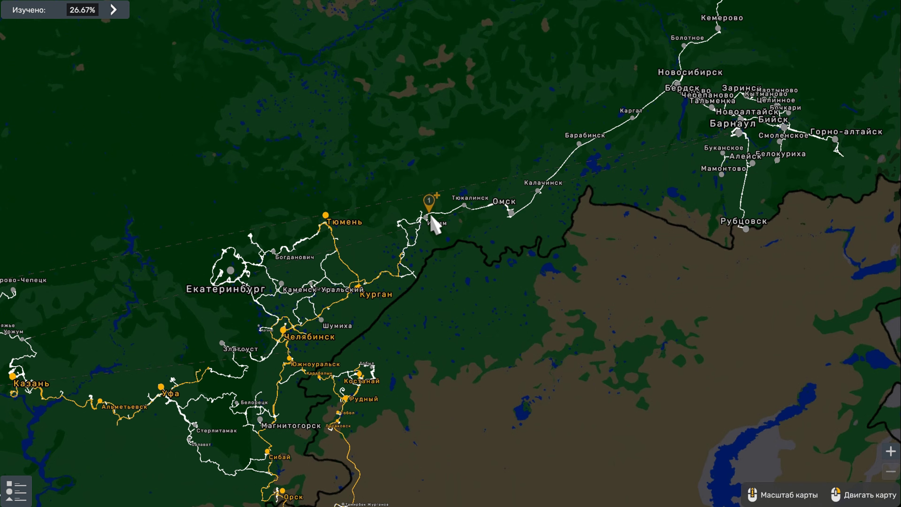
pyautogui.moveTo(584, 201); pyautogui.dragTo(419, 319)
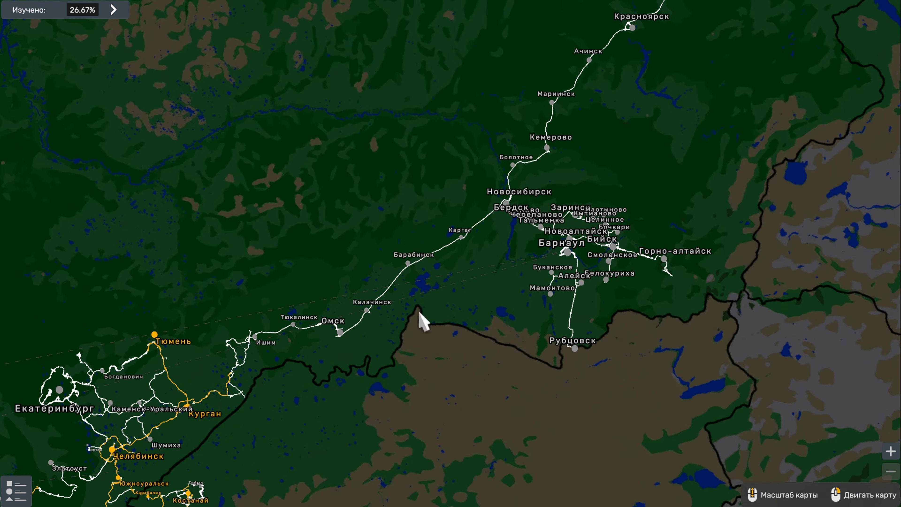
pyautogui.press('Up')
pyautogui.press('Right')
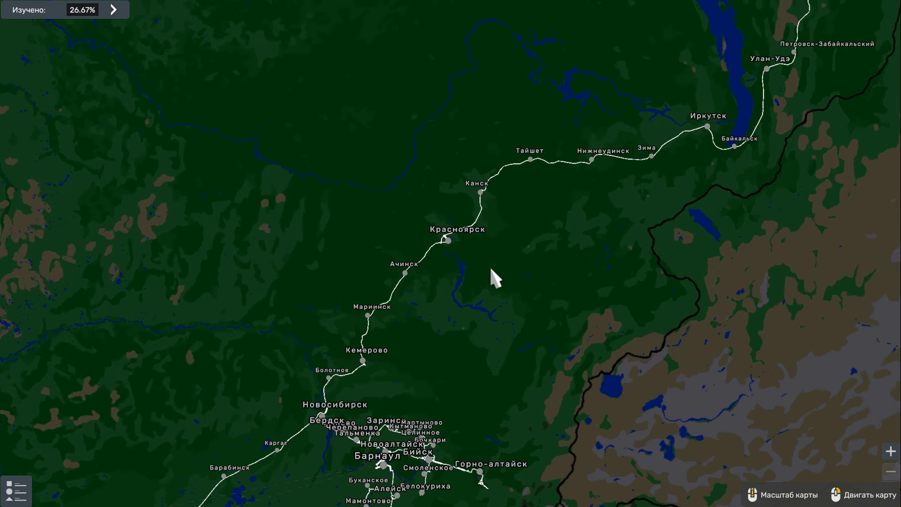
pyautogui.press('Up')
pyautogui.press('Right')
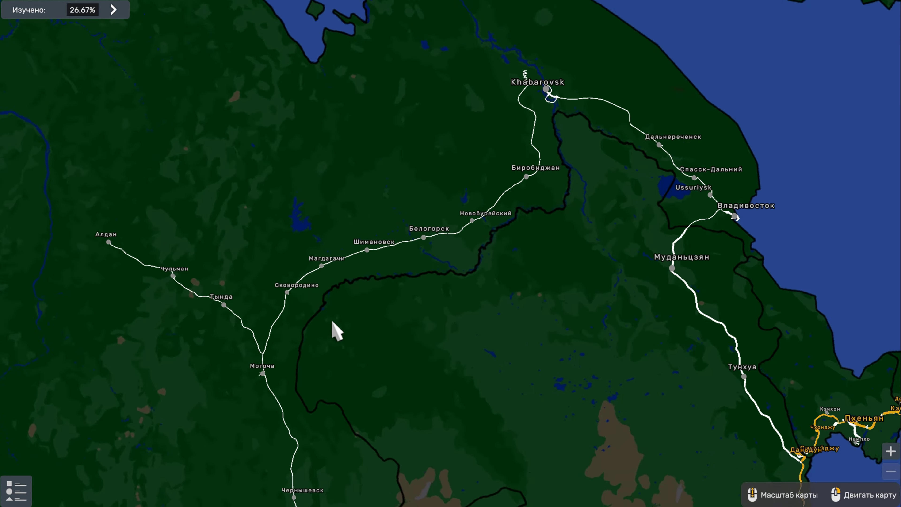
# - Survey the map from Vladivostok past Dalian and the Korean peninsula, then west across Mongolia to Bishkek
pyautogui.press('Down')
pyautogui.press('Right')
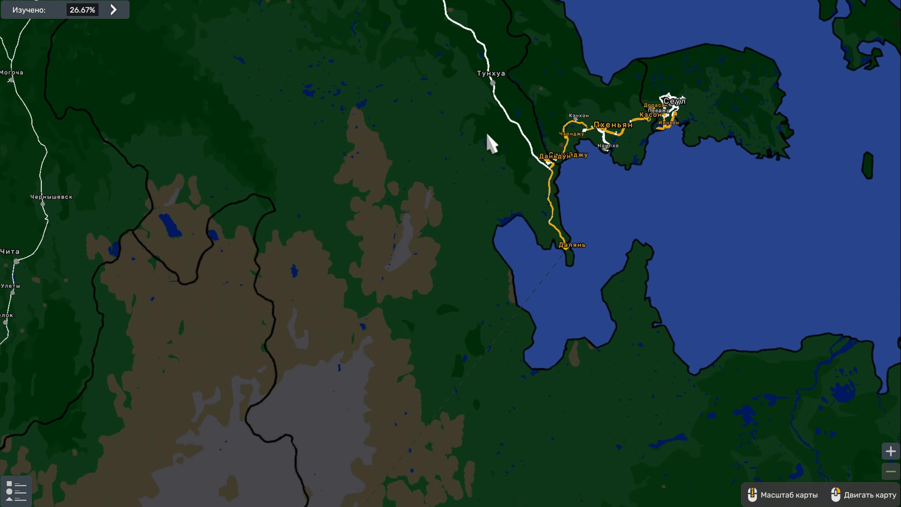
pyautogui.moveTo(420, 325); pyautogui.dragTo(567, 106)
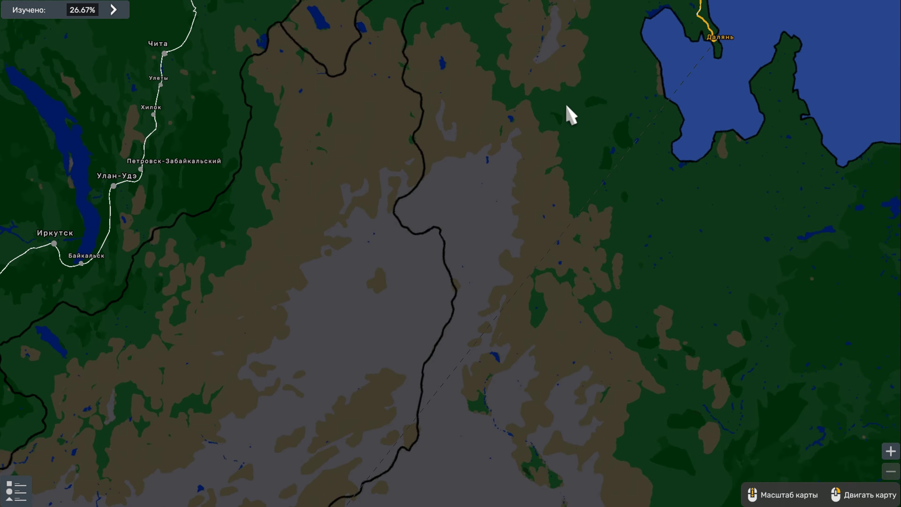
pyautogui.press('Down')
pyautogui.press('Left')
pyautogui.press('Down')
pyautogui.press('Left')
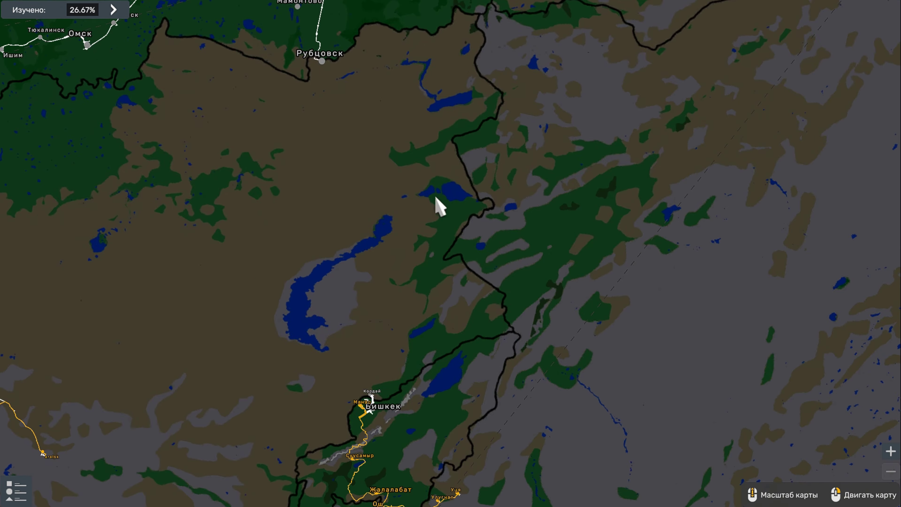
# - Examine the road along the eastern Caspian coast from Aktau and Zhanaozen through Garabogaz to Turkmenbashi up close
pyautogui.press('Down')
pyautogui.press('Left')
pyautogui.press('Down')
pyautogui.press('Left')
pyautogui.press('Down')
pyautogui.press('Left')
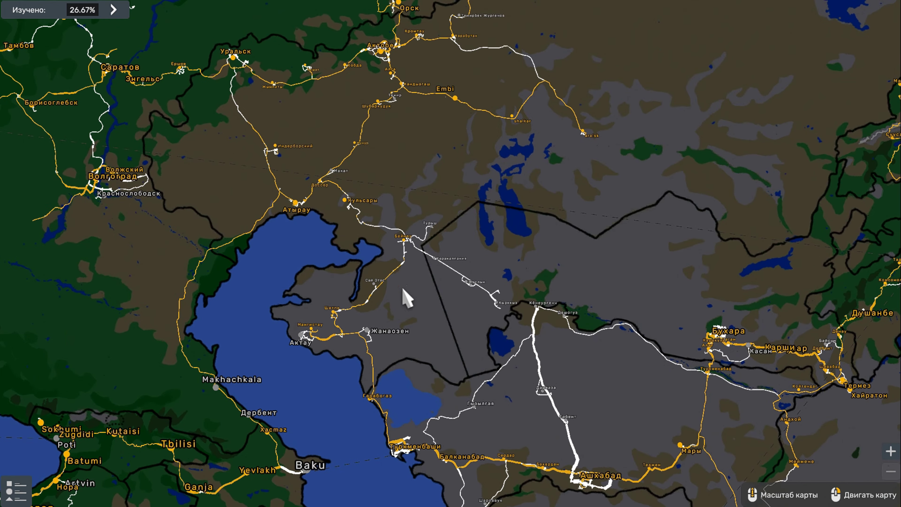
pyautogui.click(374, 353)
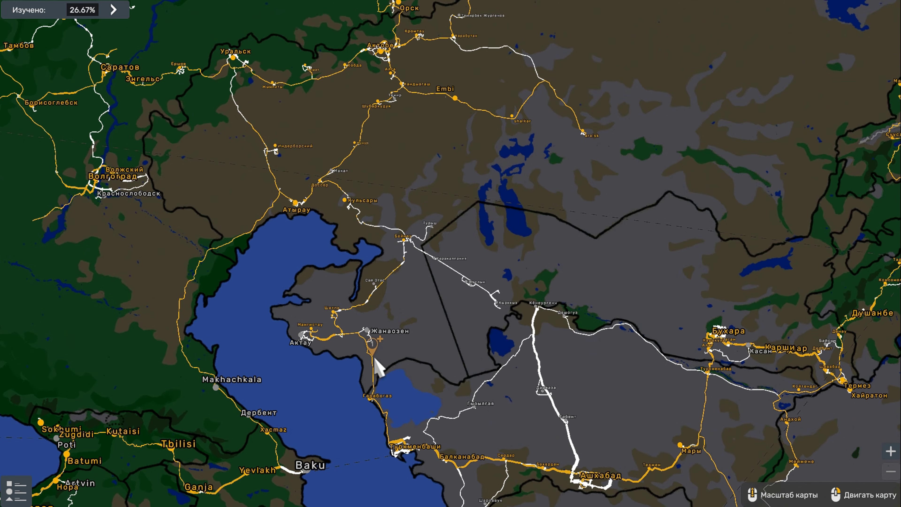
pyautogui.scroll(4, 376, 366)
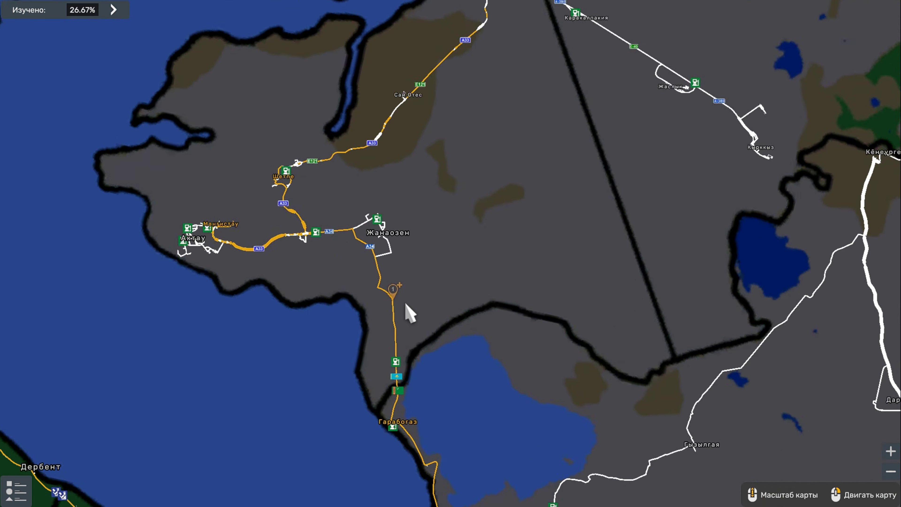
pyautogui.moveTo(406, 304); pyautogui.dragTo(434, 161)
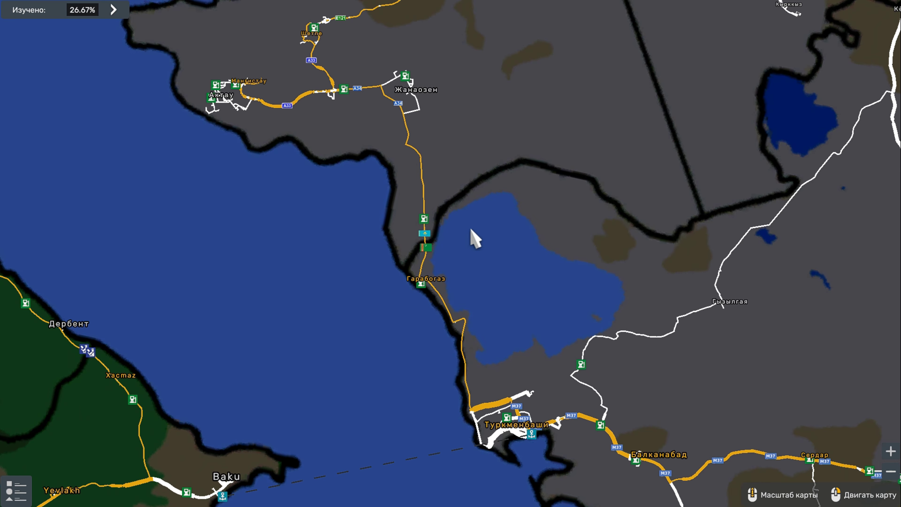
pyautogui.scroll(-4, 449, 241)
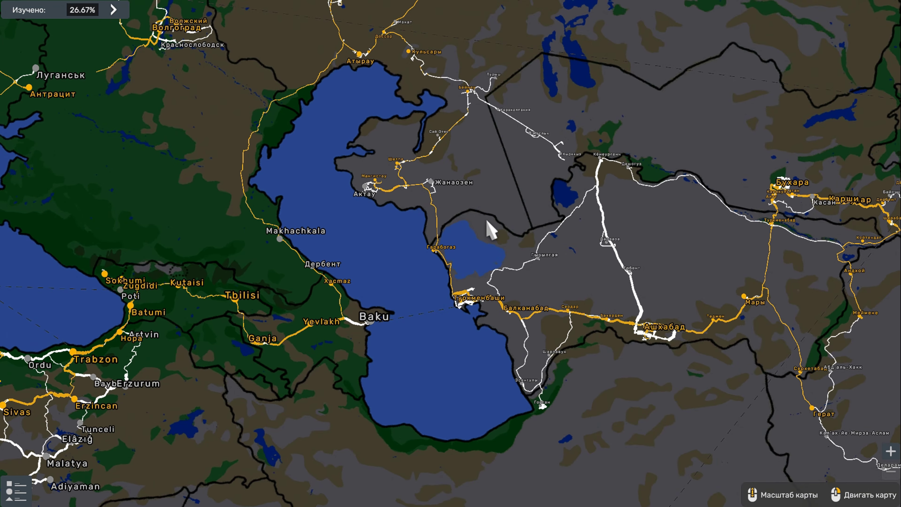
# - Survey the Central Asian roads from western Kazakhstan through Turkmenistan and Afghanistan to Dushanbe and Bishkek
pyautogui.moveTo(574, 91); pyautogui.dragTo(504, 255)
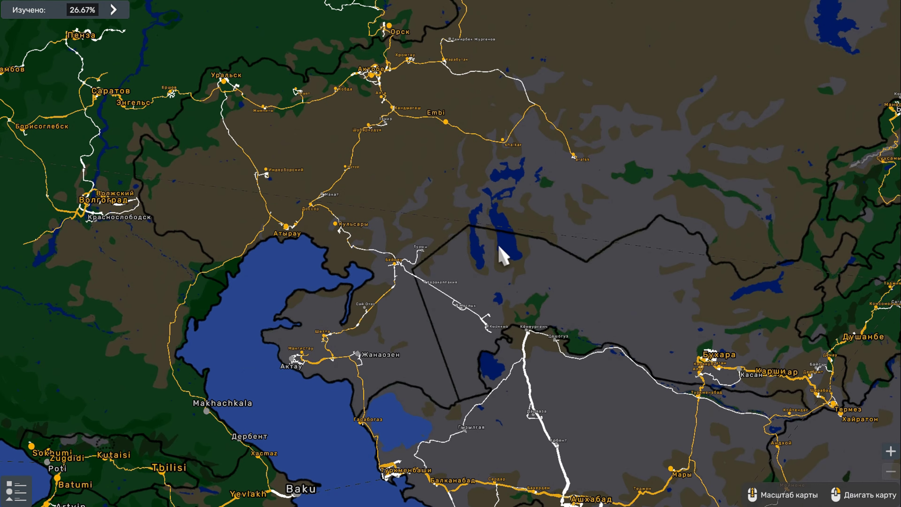
pyautogui.moveTo(547, 150); pyautogui.dragTo(530, 244)
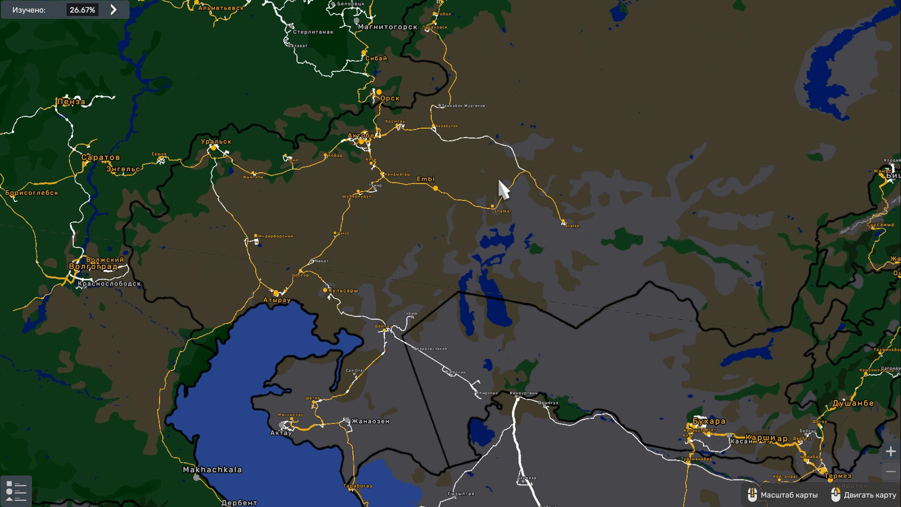
pyautogui.moveTo(597, 319); pyautogui.dragTo(372, 162)
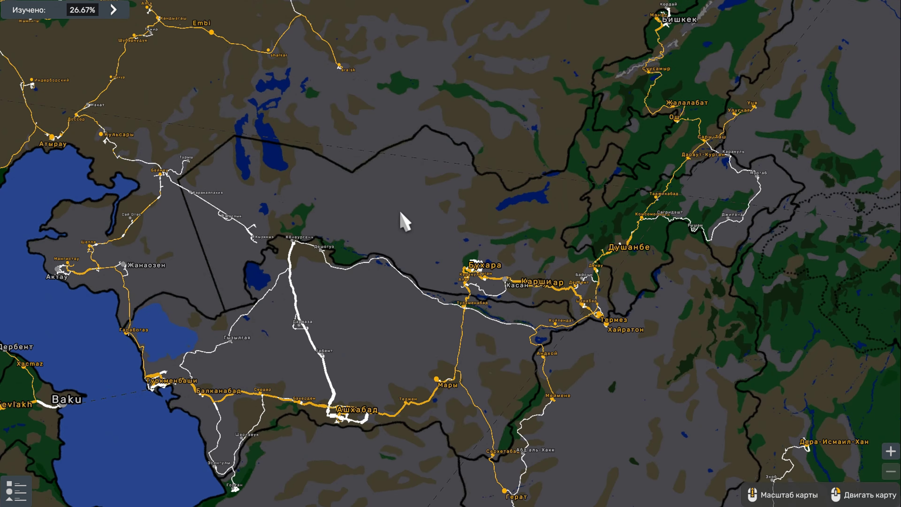
pyautogui.moveTo(405, 222); pyautogui.dragTo(399, 85)
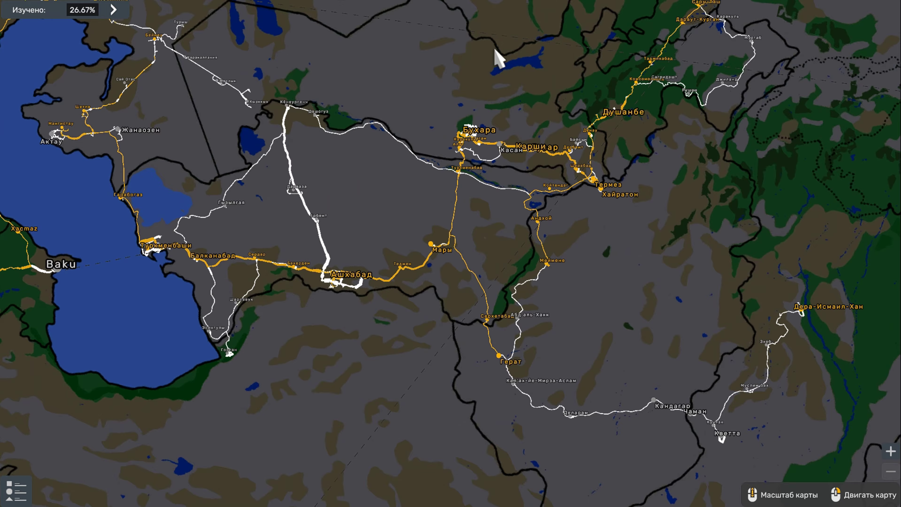
pyautogui.moveTo(626, 14); pyautogui.dragTo(517, 194)
pyautogui.moveTo(570, 123); pyautogui.dragTo(499, 241)
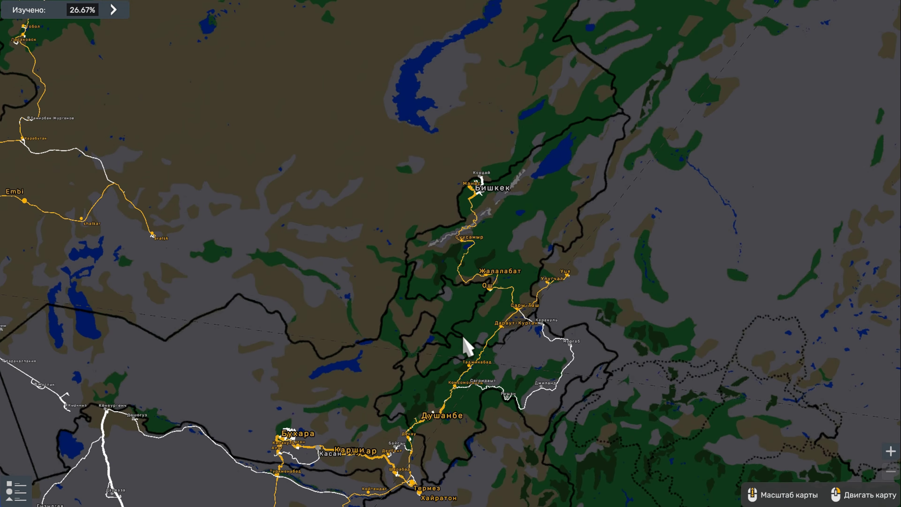
# - Survey the map from Central Asia southeast to the Myanmar coast, southern Thailand and the Malay Peninsula
pyautogui.moveTo(464, 342); pyautogui.dragTo(458, 193)
pyautogui.moveTo(661, 276); pyautogui.dragTo(408, 273)
pyautogui.moveTo(680, 318); pyautogui.dragTo(408, 310)
pyautogui.moveTo(625, 351)
pyautogui.mouseDown()
pyautogui.moveTo(291, 312)
pyautogui.moveTo(366, 326)
pyautogui.mouseUp()
pyautogui.moveTo(678, 362)
pyautogui.mouseDown()
pyautogui.moveTo(590, 352)
pyautogui.moveTo(380, 359)
pyautogui.mouseUp()
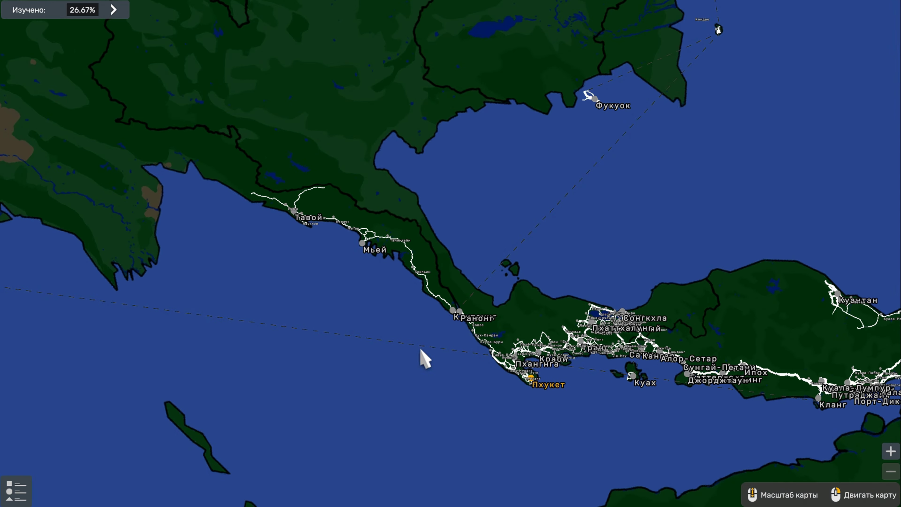
pyautogui.moveTo(515, 350); pyautogui.dragTo(373, 346)
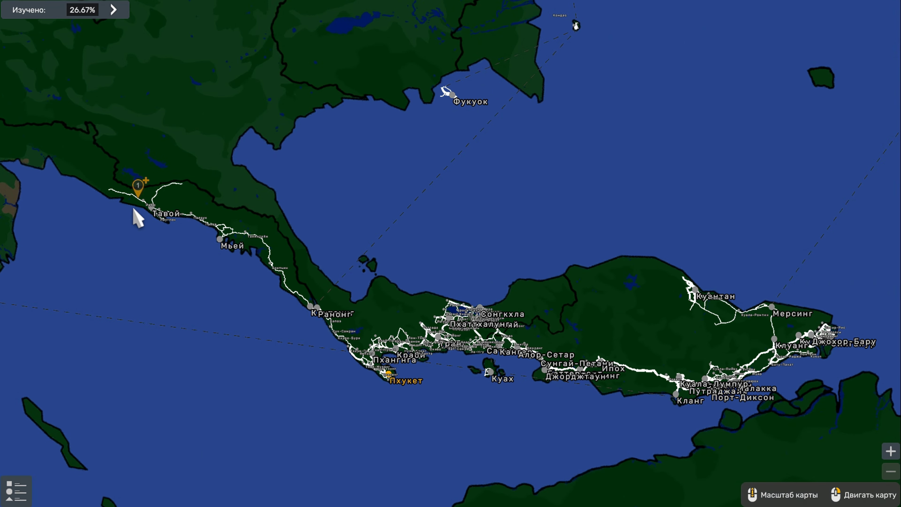
# - Examine the road network from Myeik through Ranong, Phuket and Songkhla to Ipoh in Malaysia up close
pyautogui.scroll(5, 337, 312)
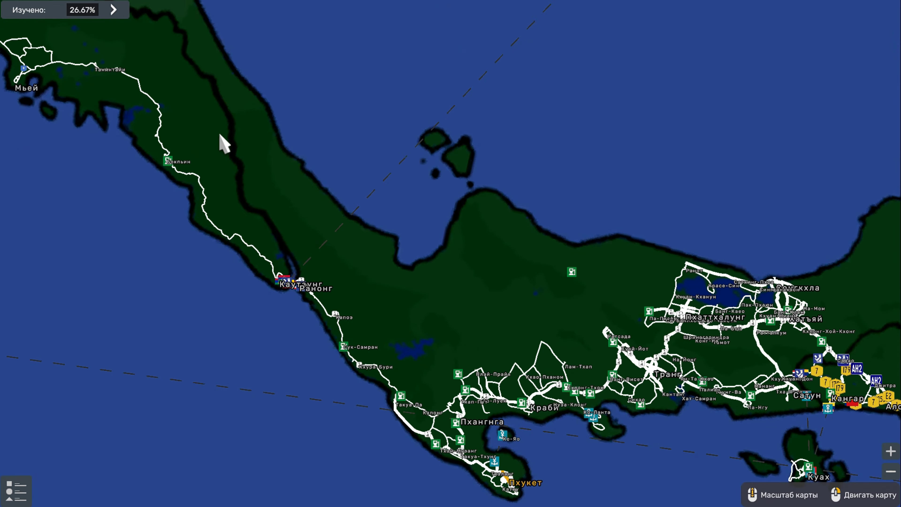
pyautogui.moveTo(223, 144); pyautogui.dragTo(402, 316)
pyautogui.moveTo(298, 185)
pyautogui.mouseDown()
pyautogui.moveTo(396, 274)
pyautogui.moveTo(563, 263)
pyautogui.moveTo(284, 125)
pyautogui.mouseUp()
pyautogui.moveTo(542, 302); pyautogui.dragTo(284, 164)
pyautogui.moveTo(460, 282); pyautogui.dragTo(197, 196)
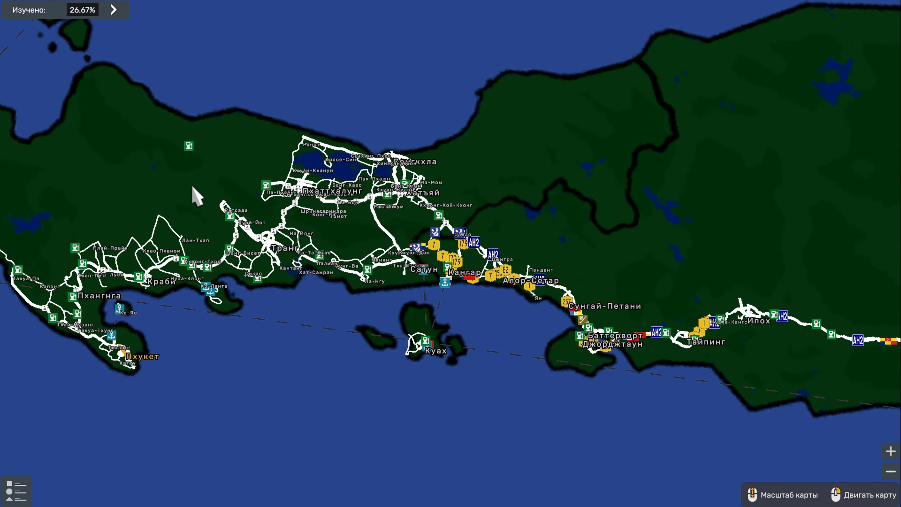
pyautogui.moveTo(440, 264); pyautogui.dragTo(240, 263)
pyautogui.scroll(-5, 242, 262)
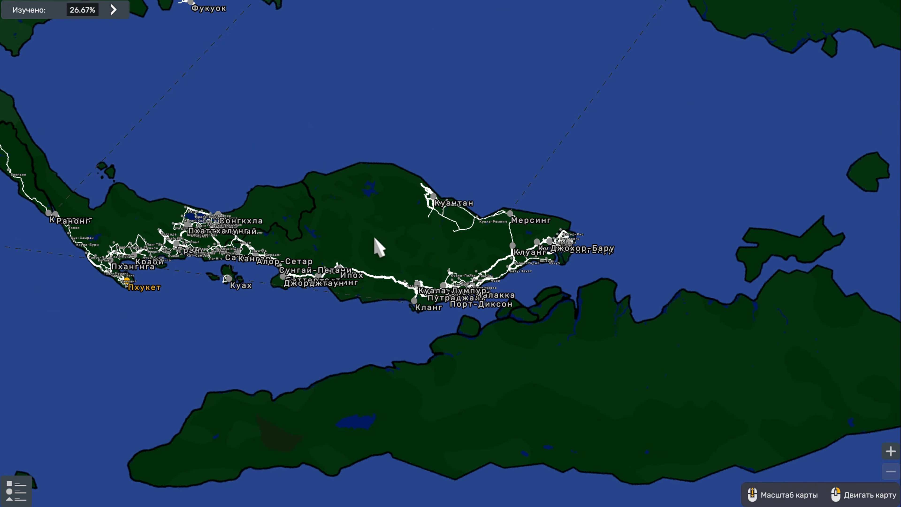
# - Follow the sea routes from the Malay Peninsula past Borneo and Bongao to Vanimo and Daru on New Guinea
pyautogui.moveTo(373, 128); pyautogui.dragTo(272, 302)
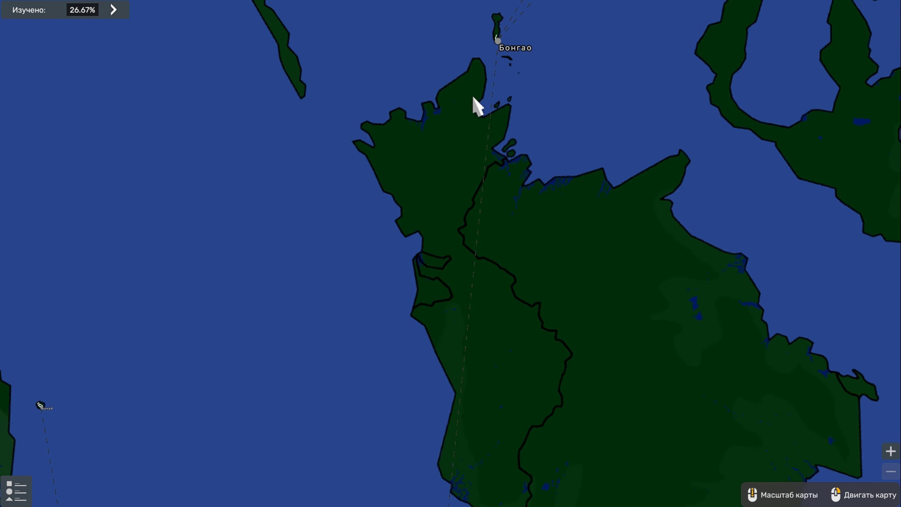
pyautogui.moveTo(477, 105); pyautogui.dragTo(493, 242)
pyautogui.moveTo(536, 139); pyautogui.dragTo(455, 338)
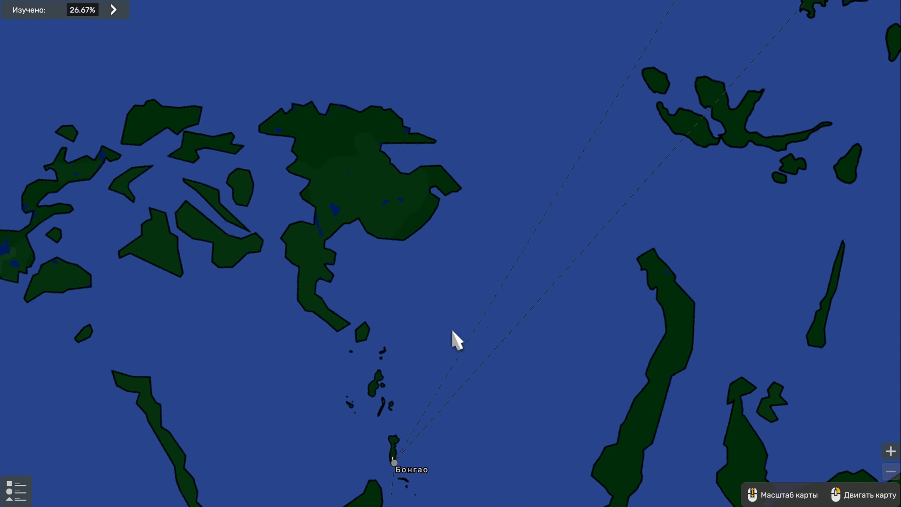
pyautogui.moveTo(610, 148); pyautogui.dragTo(445, 349)
pyautogui.moveTo(513, 242); pyautogui.dragTo(370, 388)
pyautogui.moveTo(573, 162); pyautogui.dragTo(469, 268)
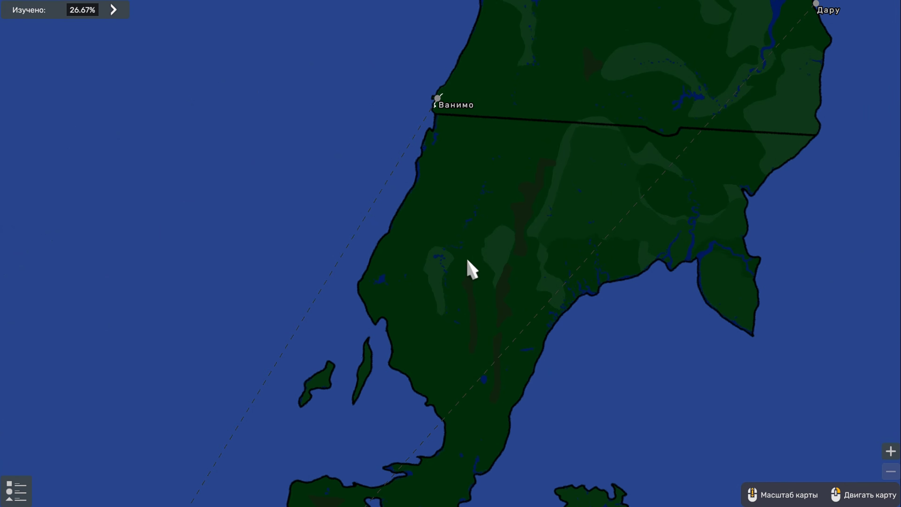
pyautogui.moveTo(513, 180); pyautogui.dragTo(443, 288)
pyautogui.moveTo(399, 322); pyautogui.dragTo(547, 102)
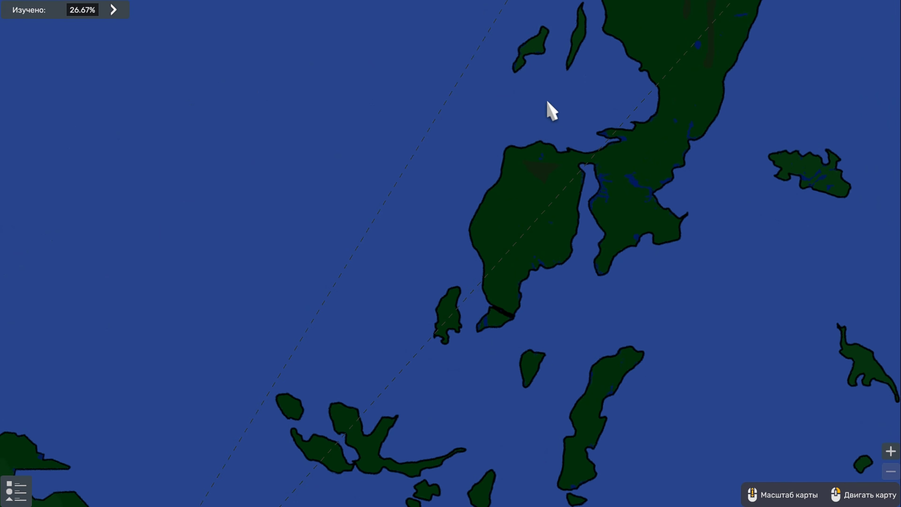